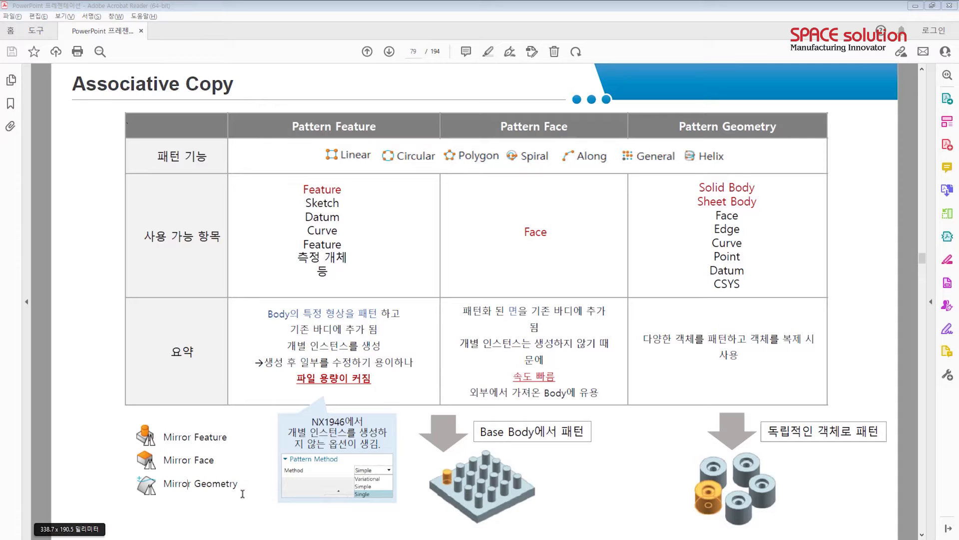
Review the Mirror Feature, Mirror Face and Mirror Geometry entries and the objects usable with Pattern Geometry on the Associative Copy page
double_click(193, 436)
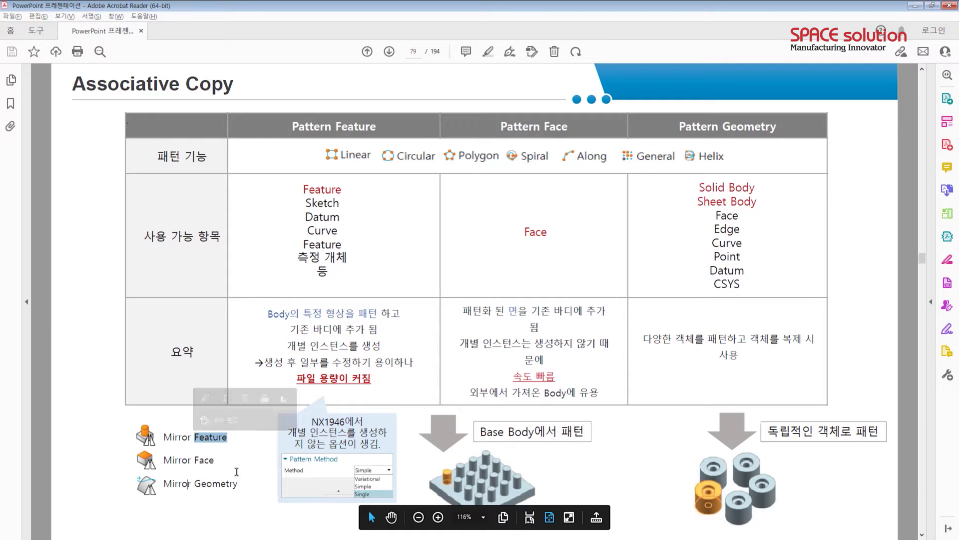
left_click(211, 463)
double_click(195, 460)
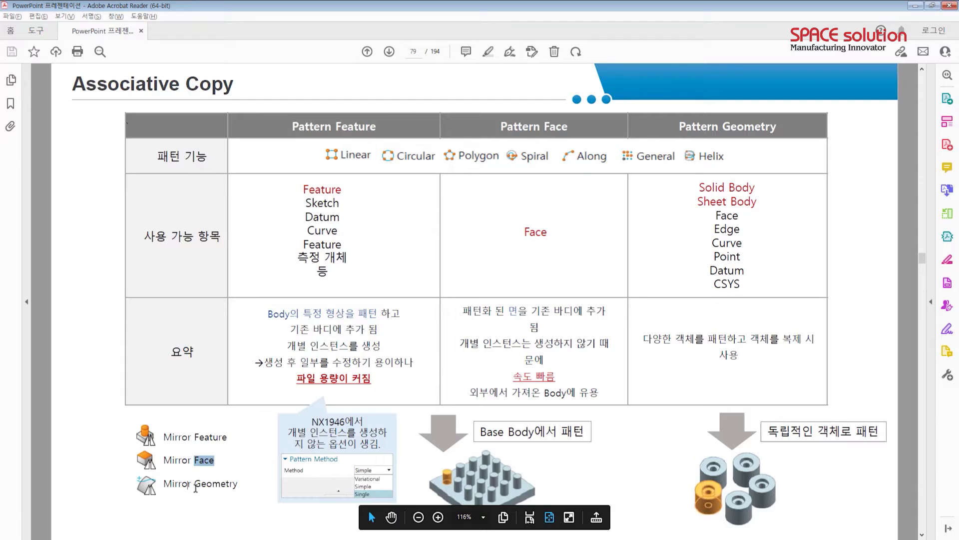
left_click_drag(195, 484, 235, 485)
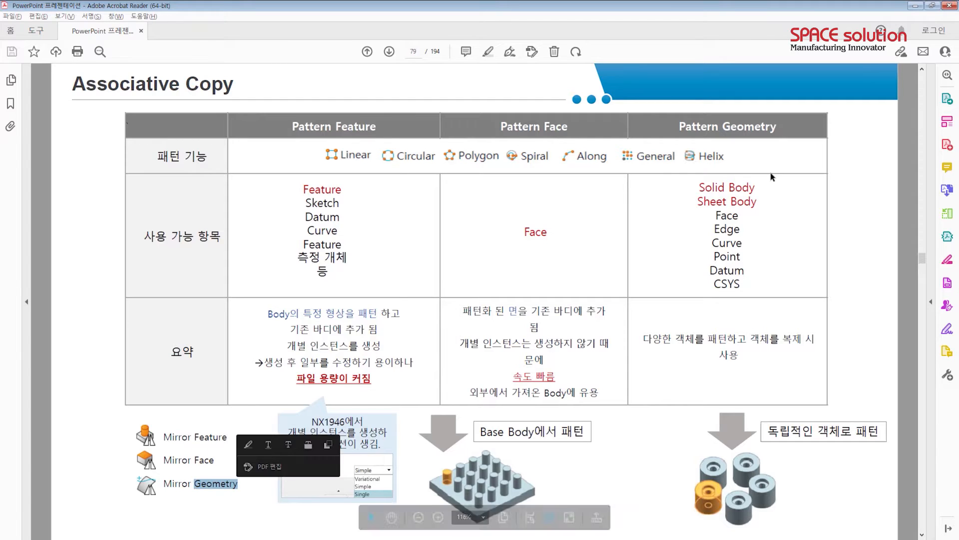
left_click_drag(685, 189, 738, 289)
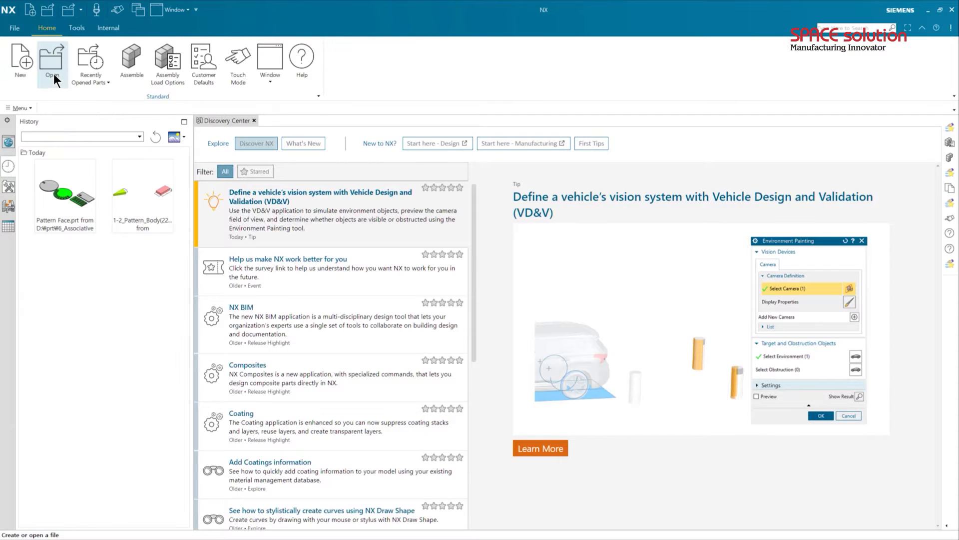
Switch to NX and open the part Mirror Feature.prt from the 6_Associative Copy folder
left_click(53, 74)
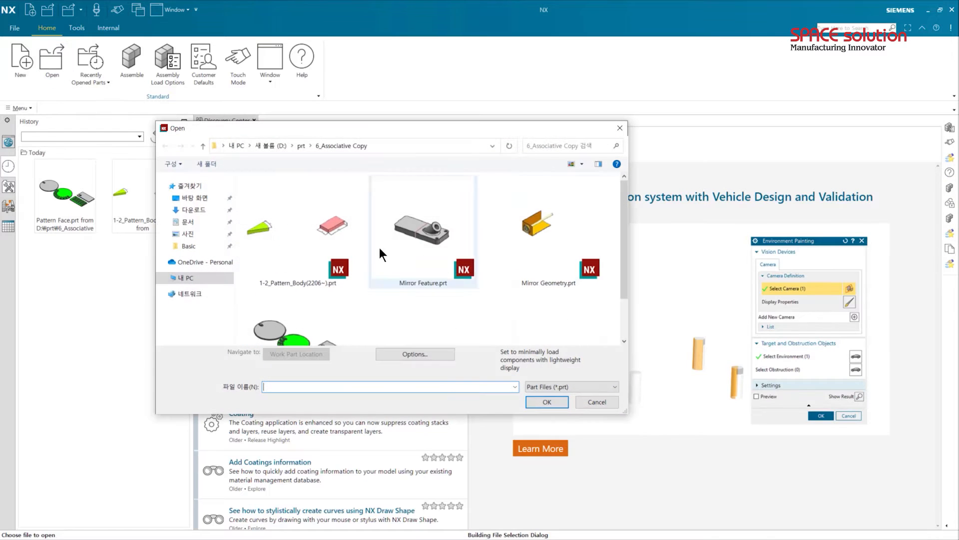
double_click(406, 249)
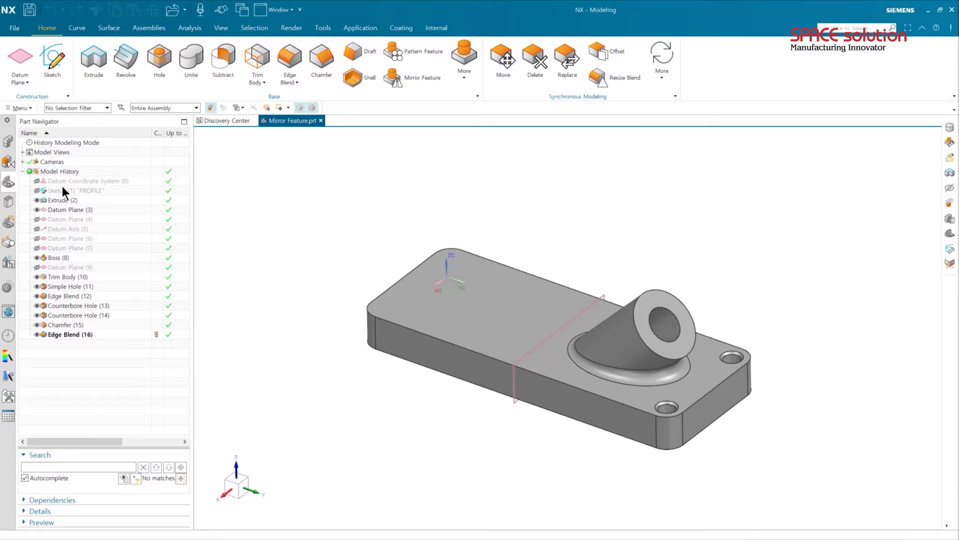
left_click(60, 229)
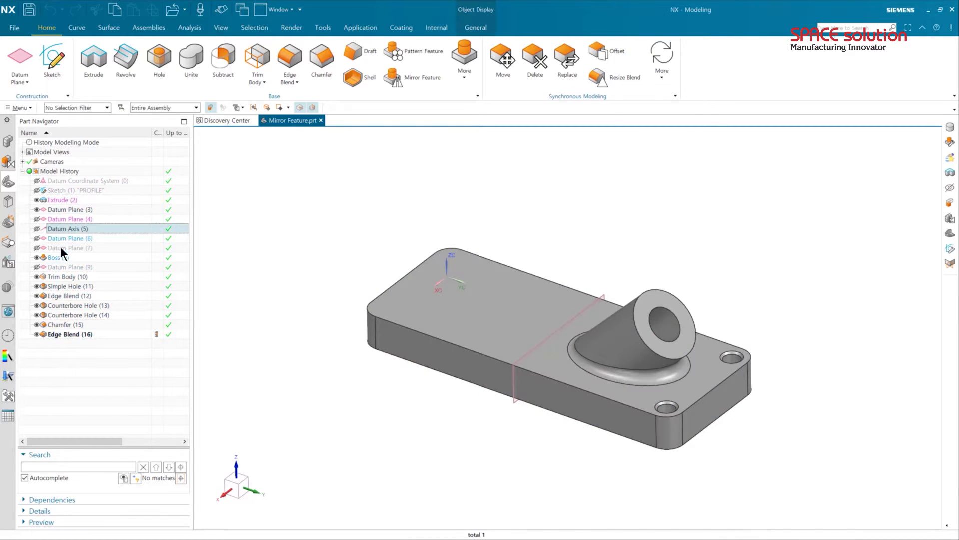
key("Escape")
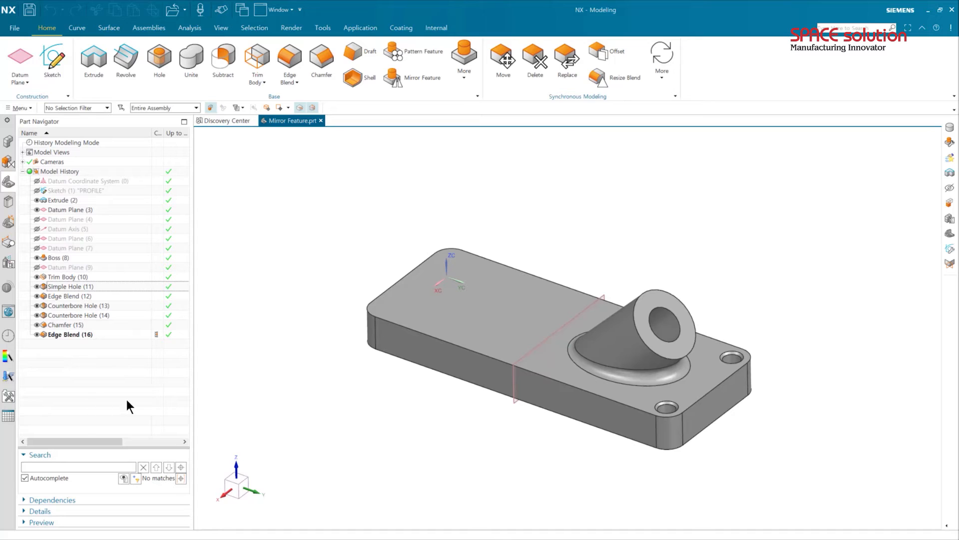
Start a Mirror Feature and select the angled boss, its simple hole and the edge blend around its base
left_click(421, 76)
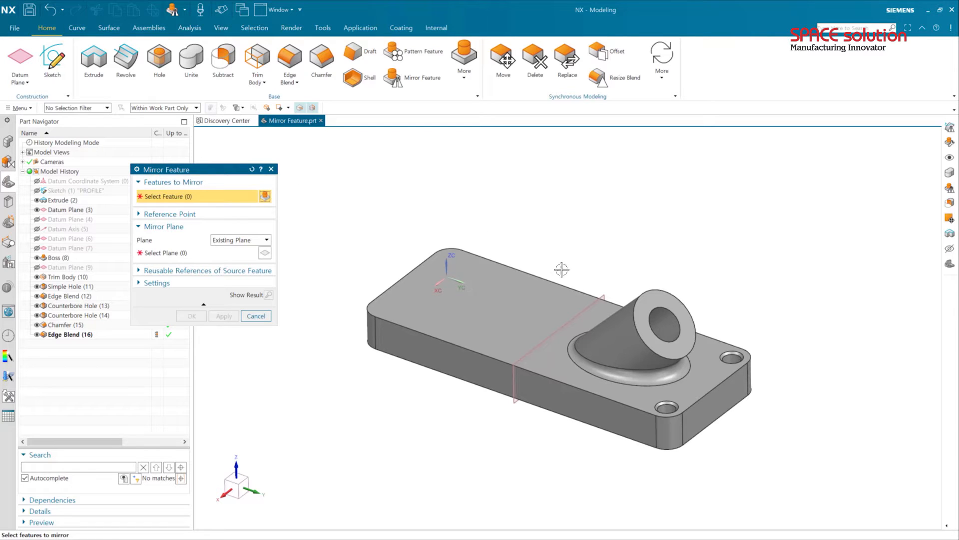
left_click(629, 325)
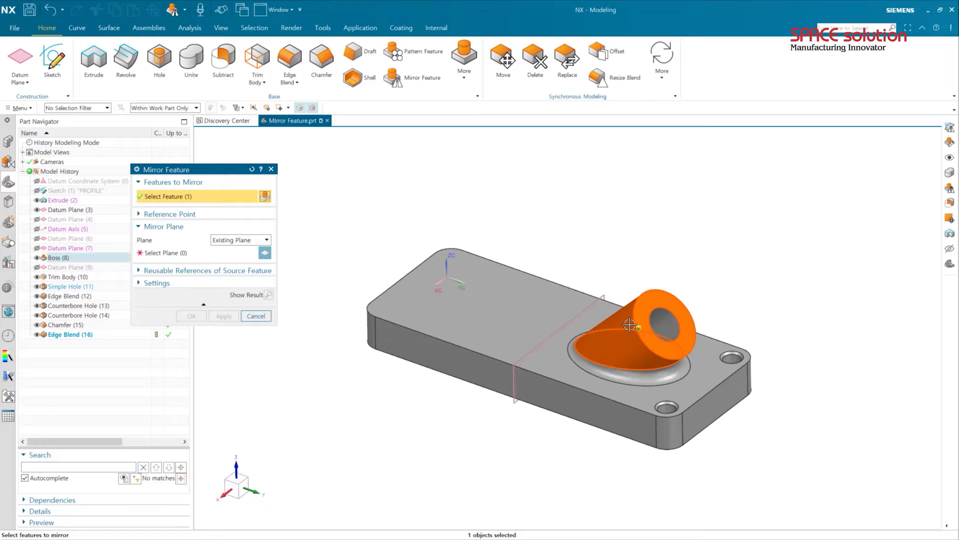
left_click(662, 319)
left_click(650, 378)
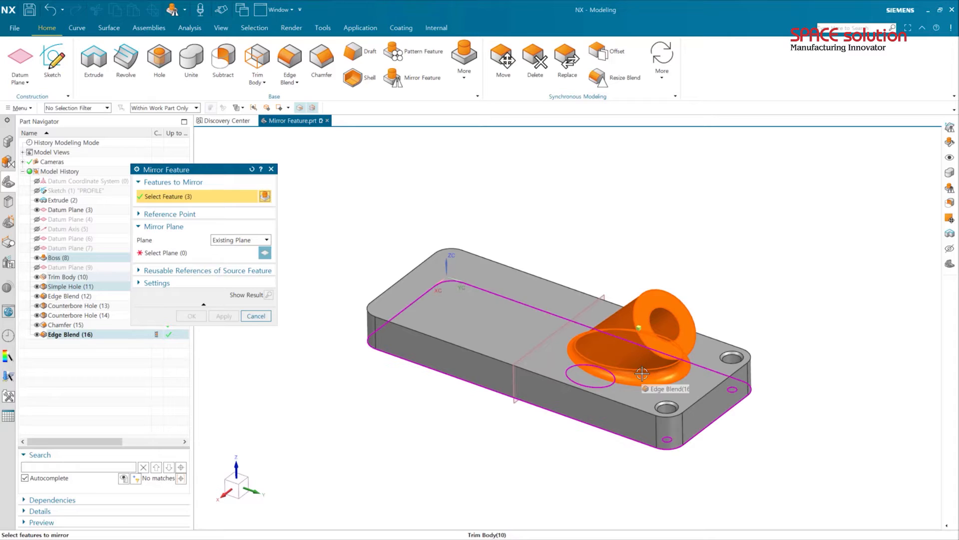
left_click_drag(183, 173, 251, 170)
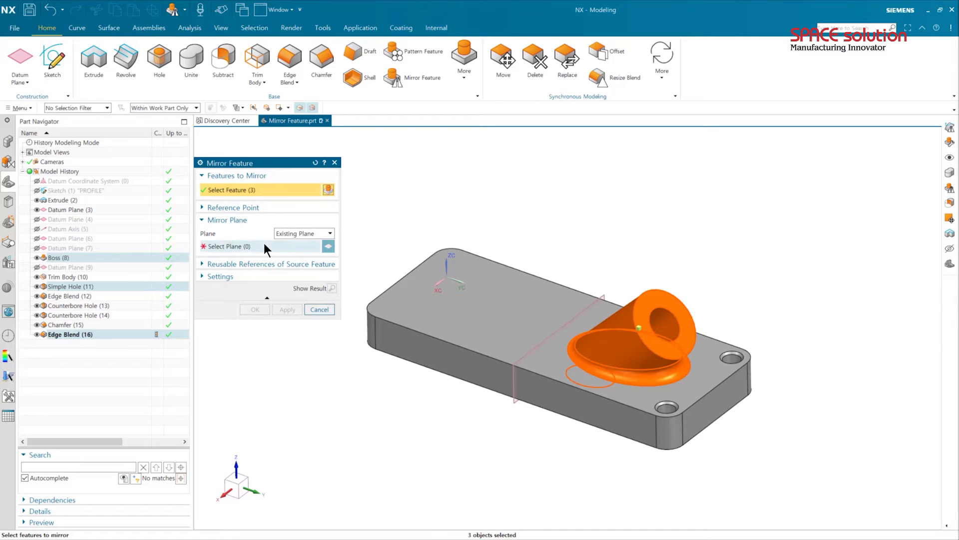
Mirror the selected boss features about the existing datum plane across the middle of the plate
left_click(283, 233)
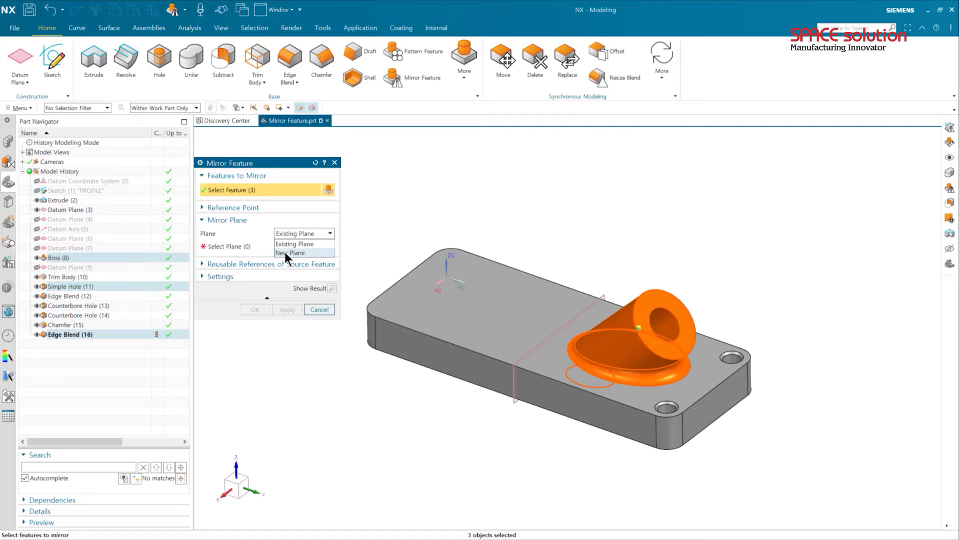
left_click(292, 244)
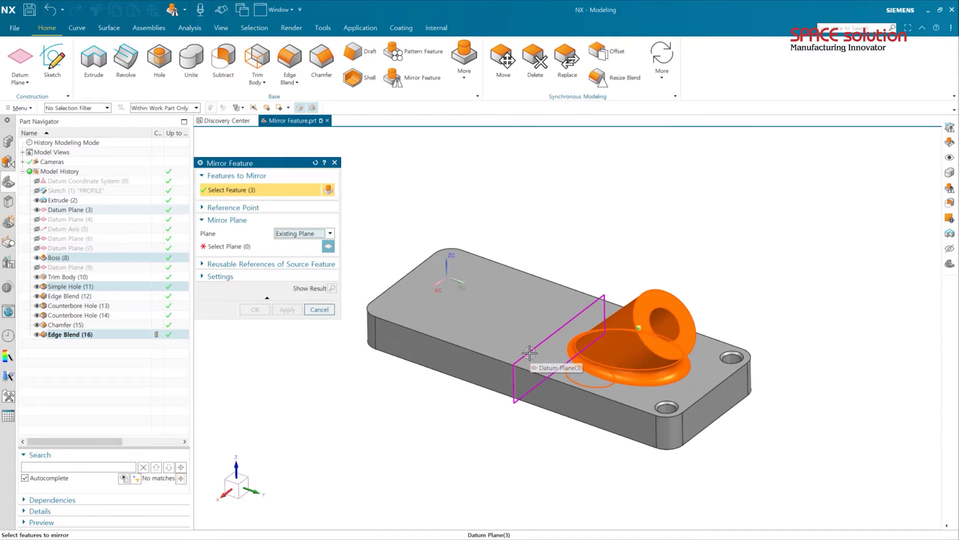
left_click(530, 352)
left_click(308, 234)
left_click(291, 244)
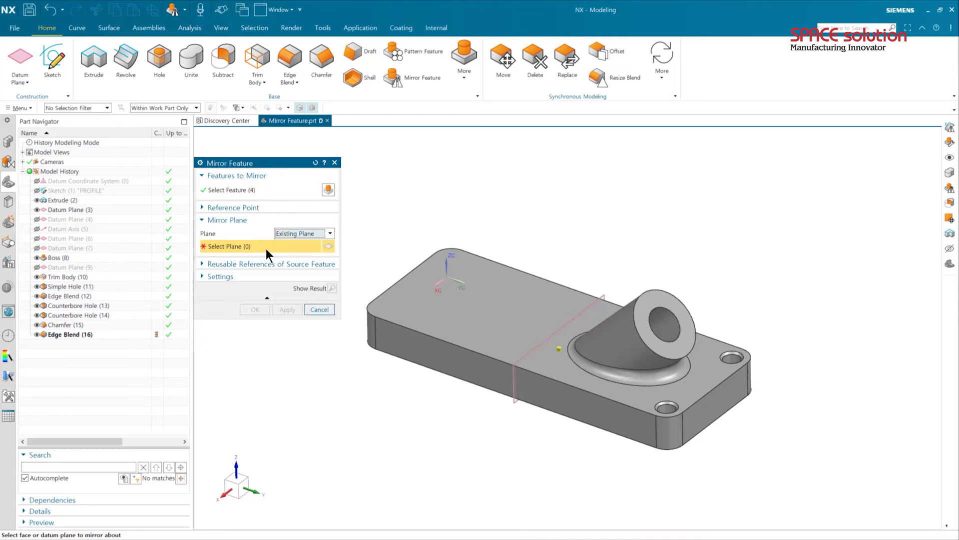
left_click(515, 382)
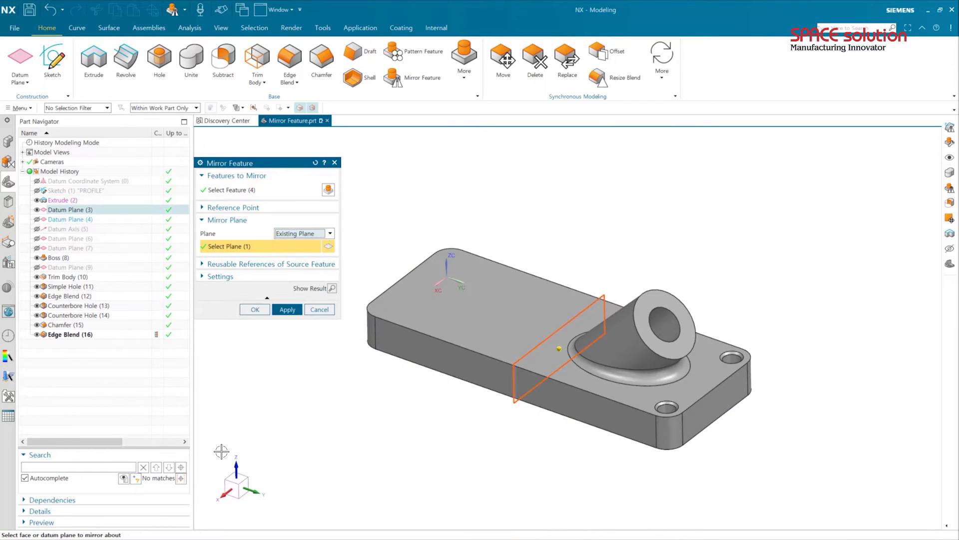
left_click(254, 310)
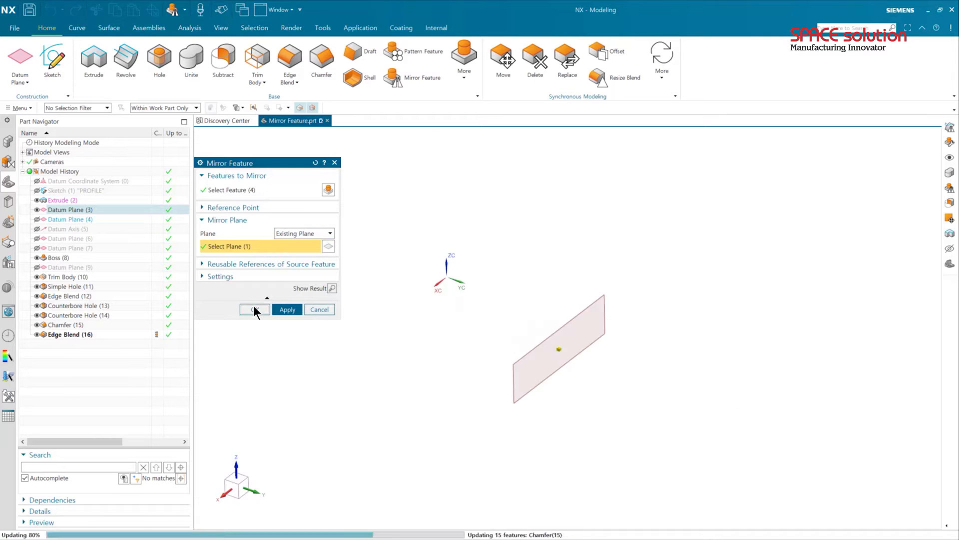
mouse_move(425, 316)
middle_mouse_down()
mouse_move(481, 344)
mouse_move(415, 292)
mouse_move(420, 300)
mouse_move(408, 307)
middle_mouse_up()
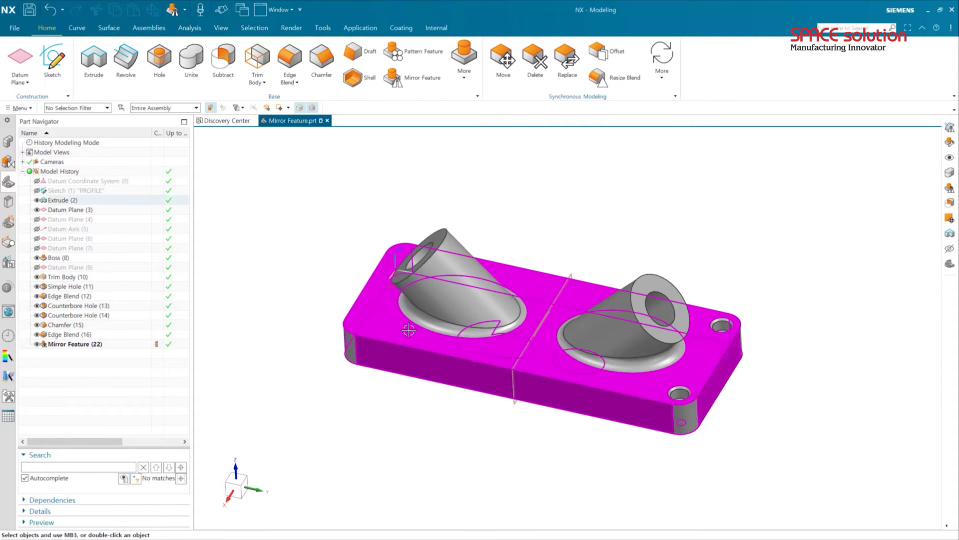
Edit the Mirror Feature to exclude the edge blend around the boss base
double_click(85, 345)
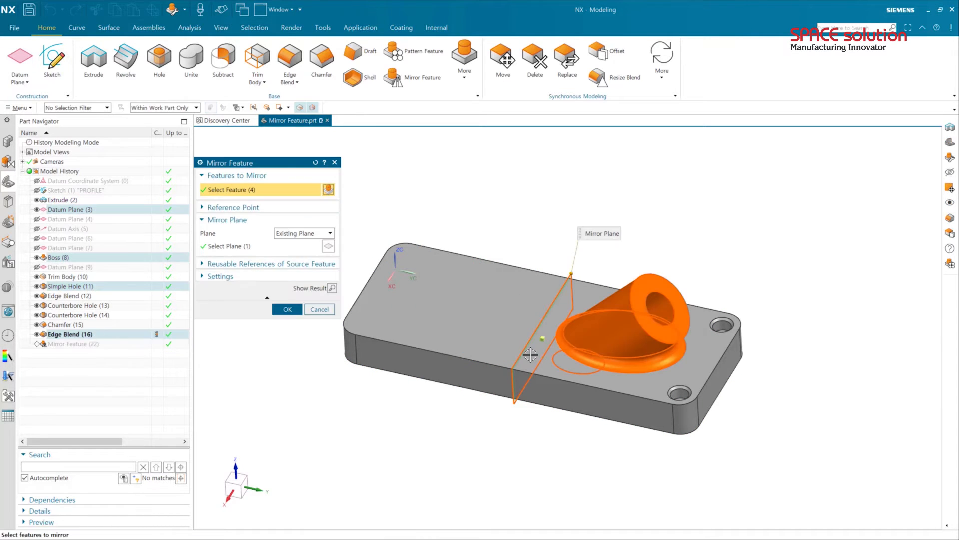
left_click(604, 365, "shift")
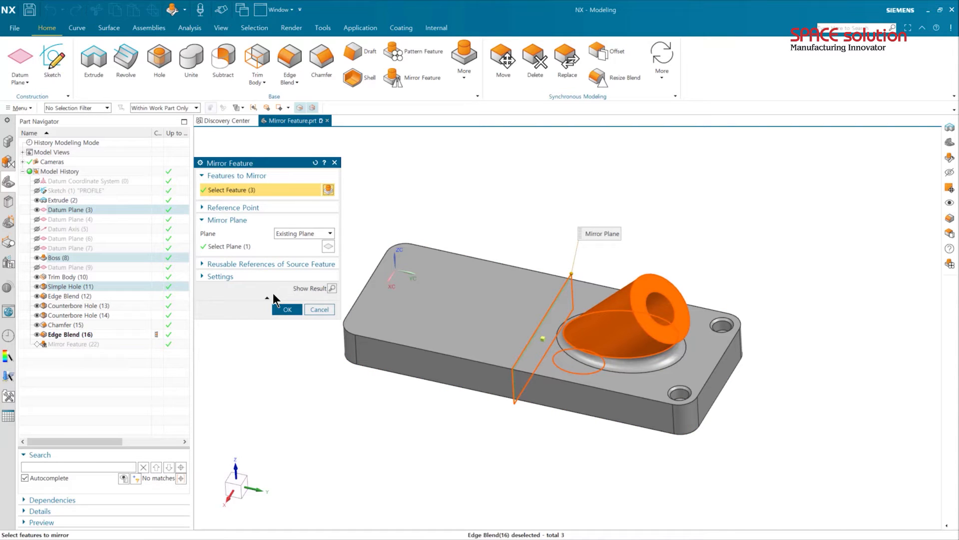
left_click(284, 309)
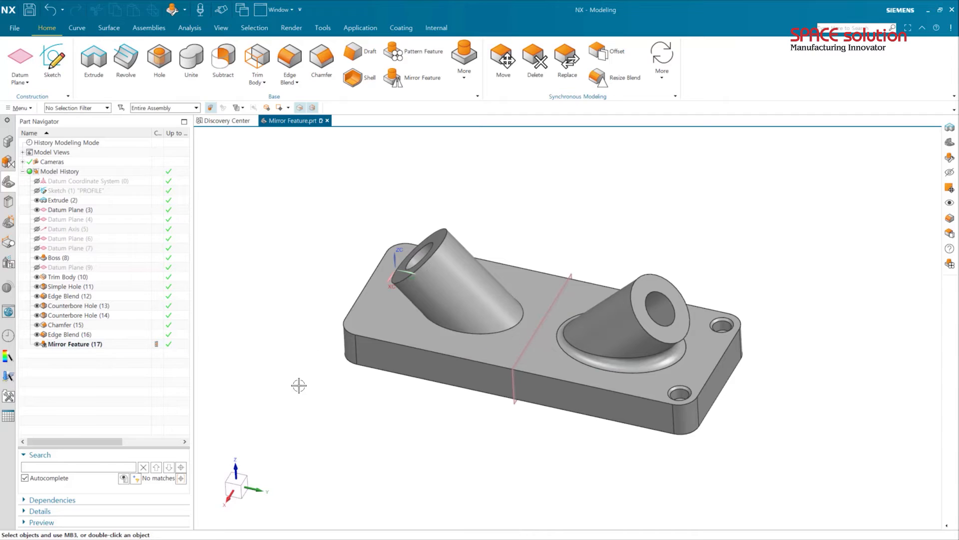
Edit the Mirror Feature again to include the edge blend around the boss base
double_click(76, 345)
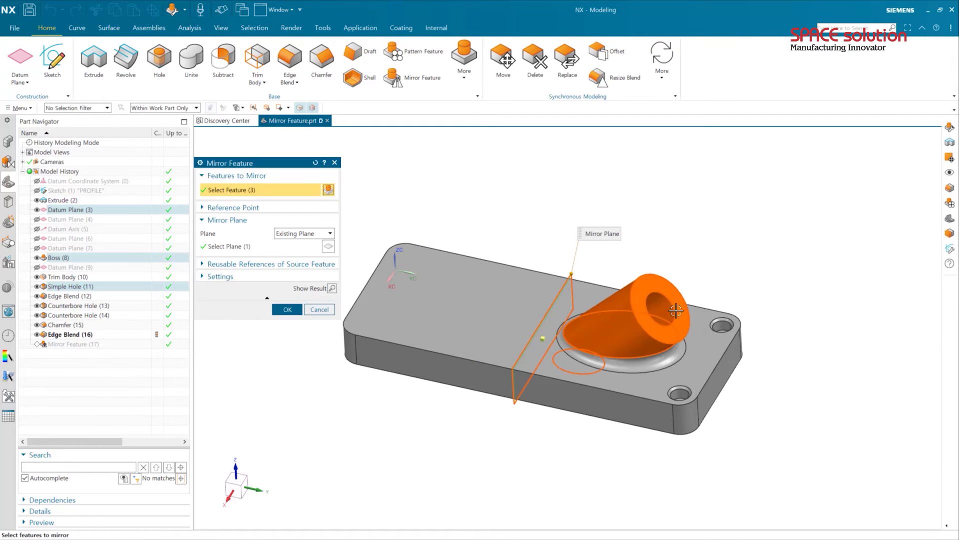
left_click(652, 360)
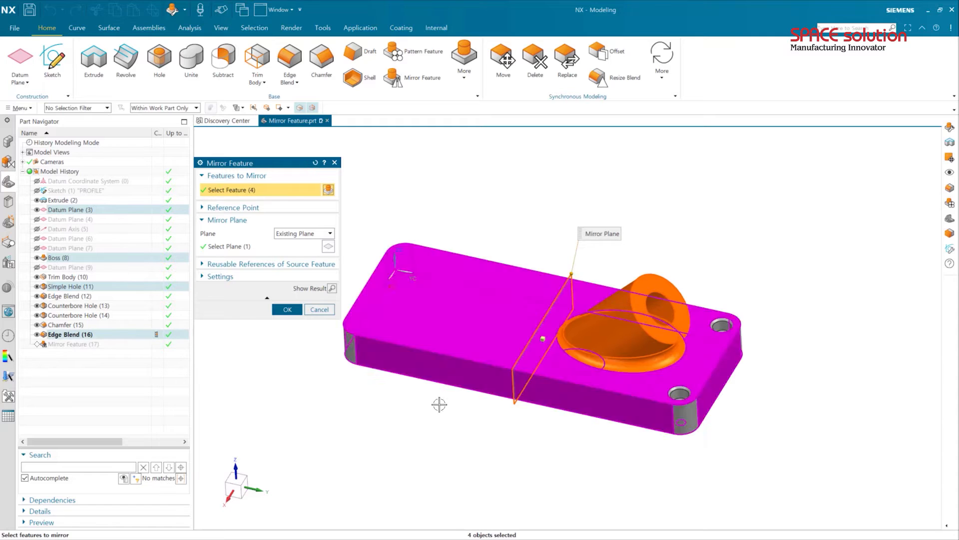
left_click(283, 310)
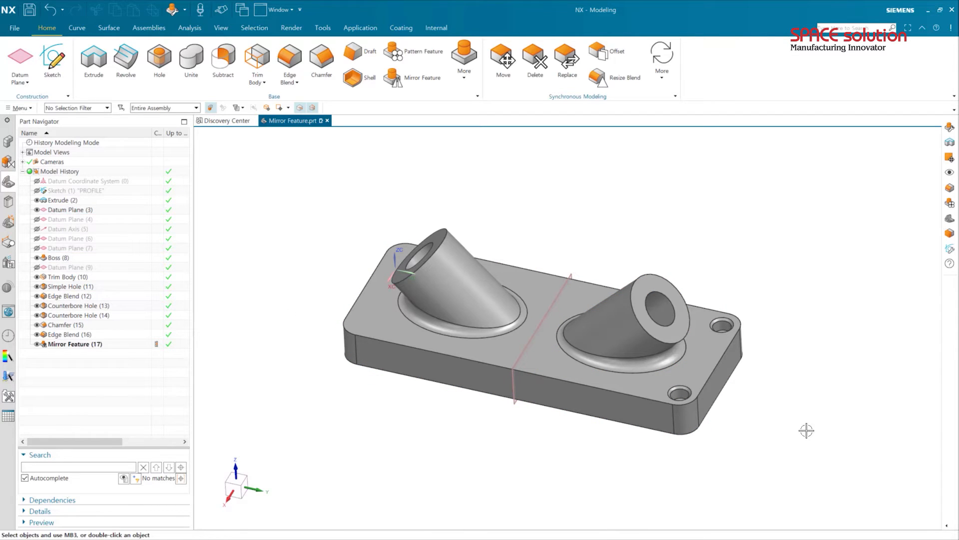
left_click(679, 394)
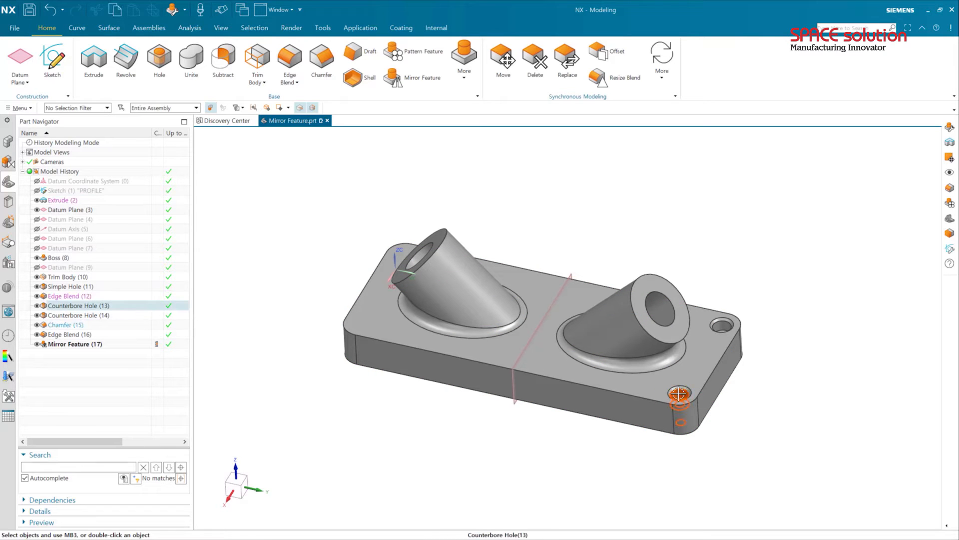
left_click(721, 325)
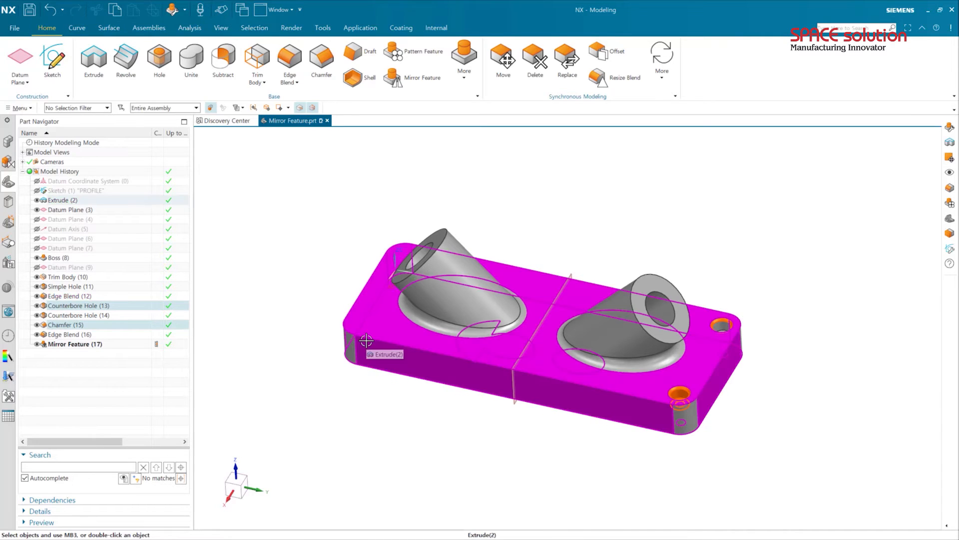
key("Escape")
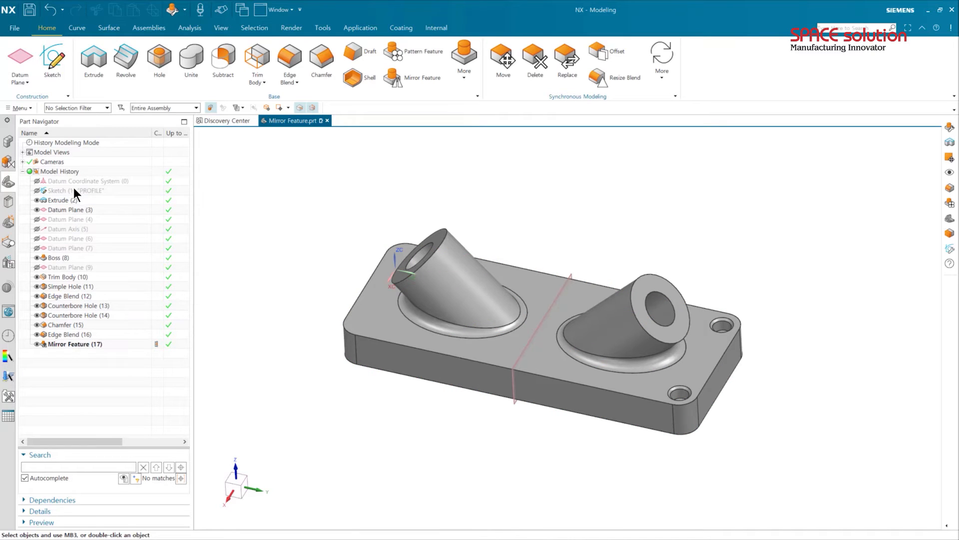
Remove the parameters from all visible objects, covering the whole plate body with both bosses and the datum plane
left_click(20, 107)
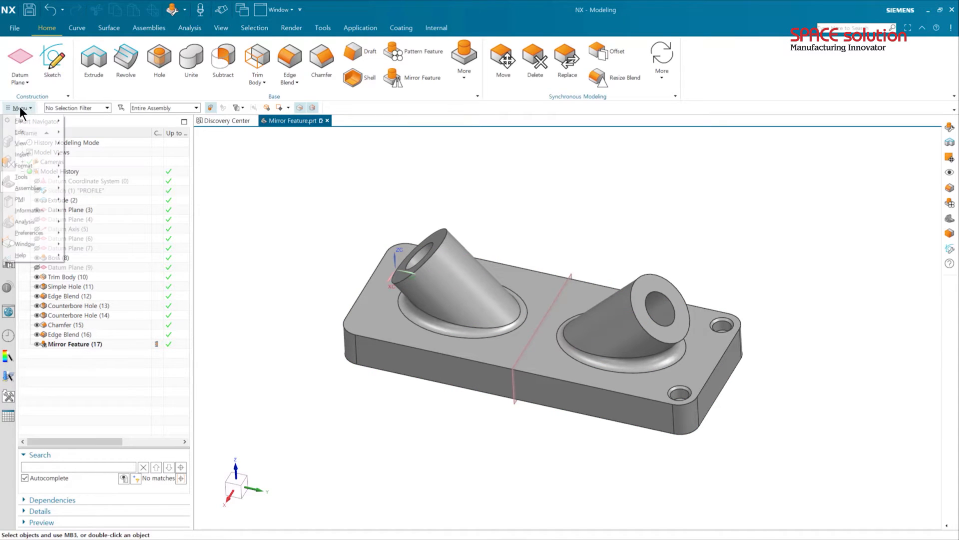
mouse_move(33, 131)
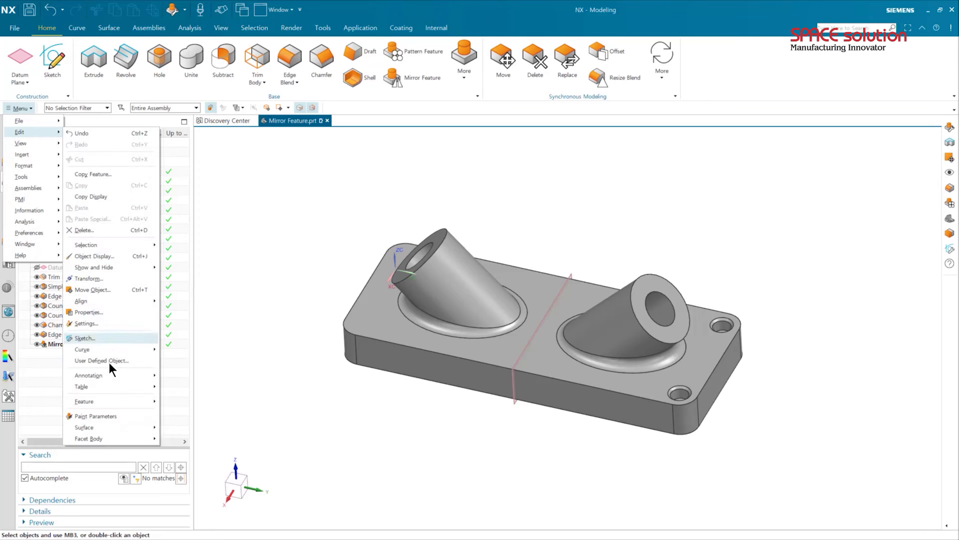
mouse_move(150, 402)
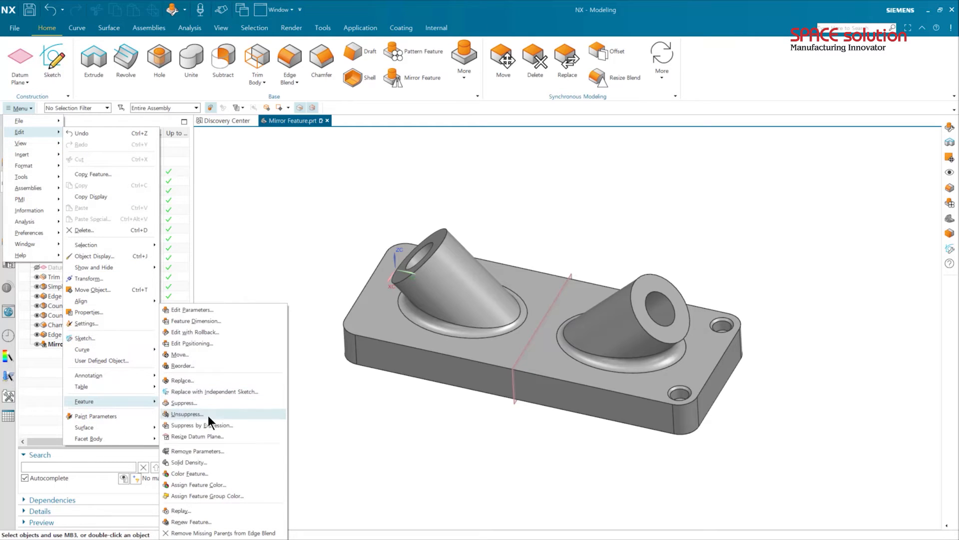
left_click(220, 451)
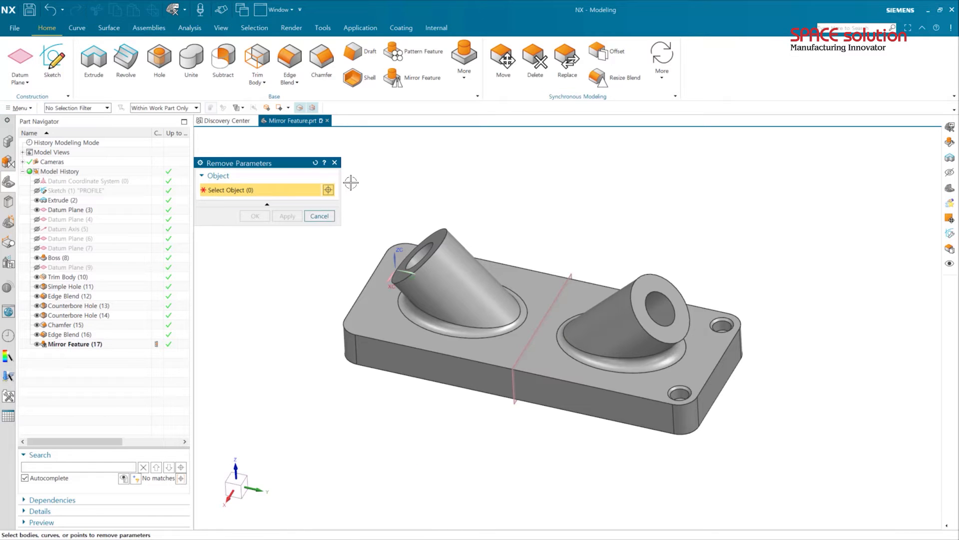
left_click_drag(350, 183, 815, 481)
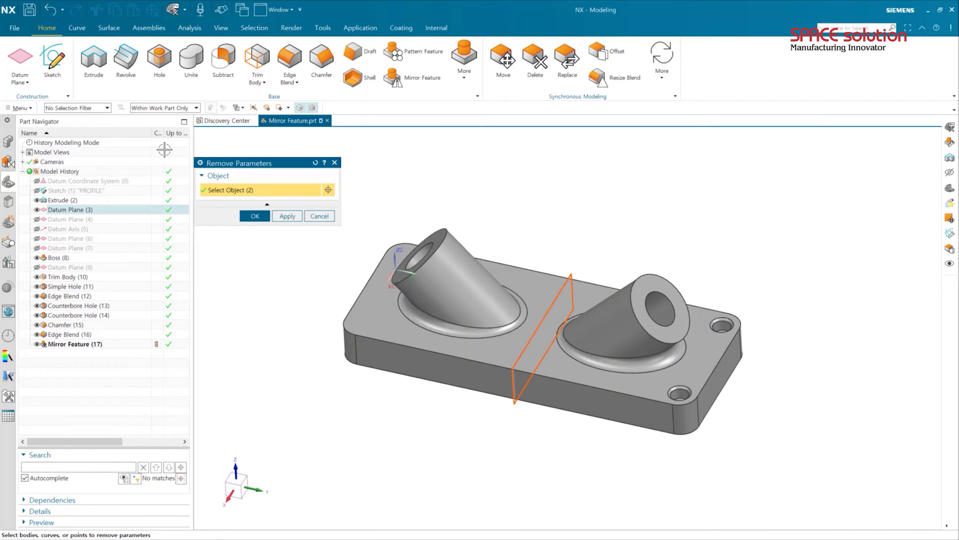
scroll(489, 208, "down", 3)
left_click_drag(369, 171, 669, 369)
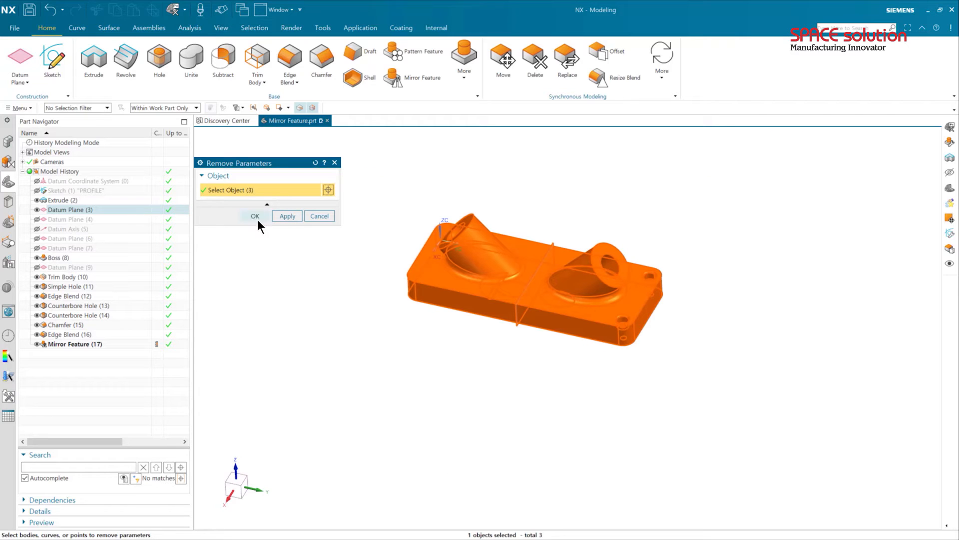
left_click(255, 216)
Examine the body and the PROFILE sketch in the model history
left_click(406, 288)
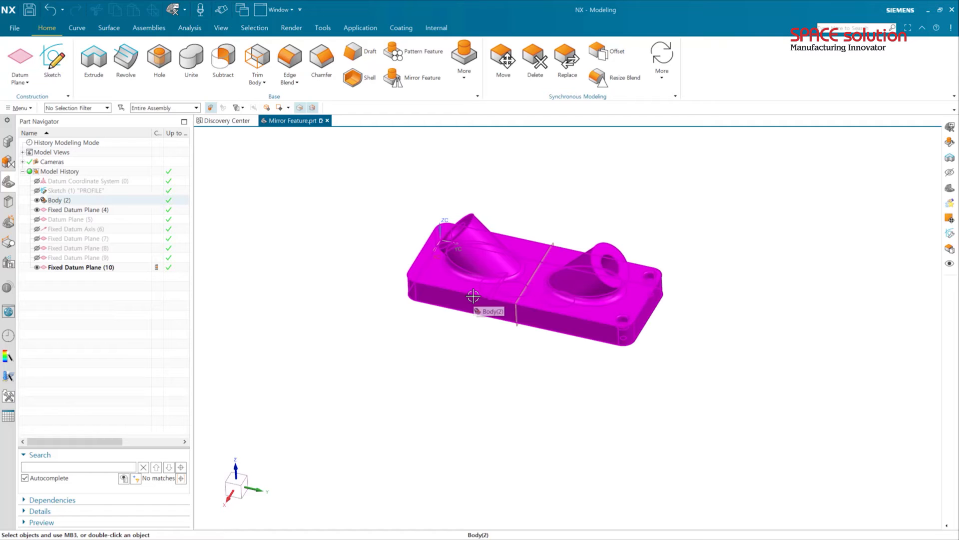
left_click(55, 198)
left_click(62, 190)
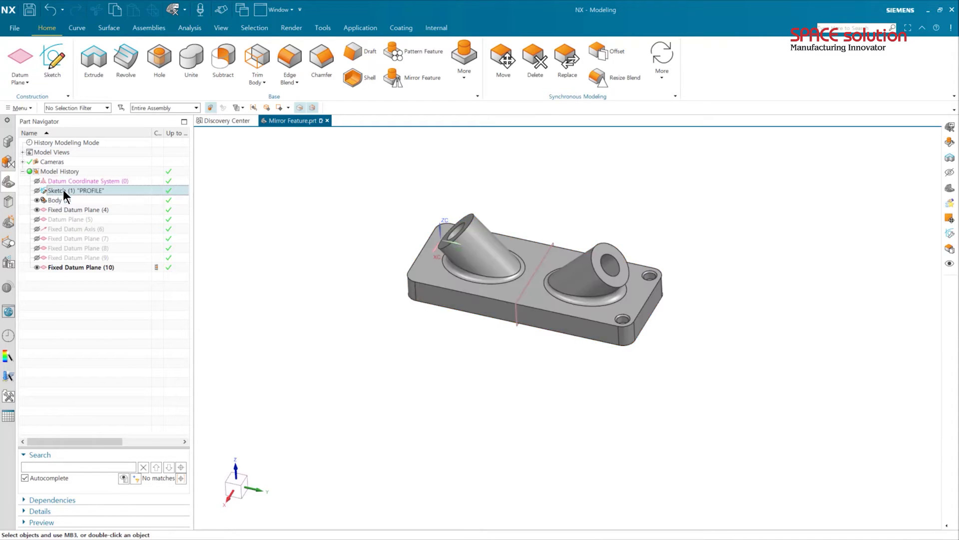
Delete the PROFILE sketch, Datum Plane (5), Fixed Datum Plane (4) and Fixed Datum Axis (6) from the model history
key("Delete")
left_click(73, 213)
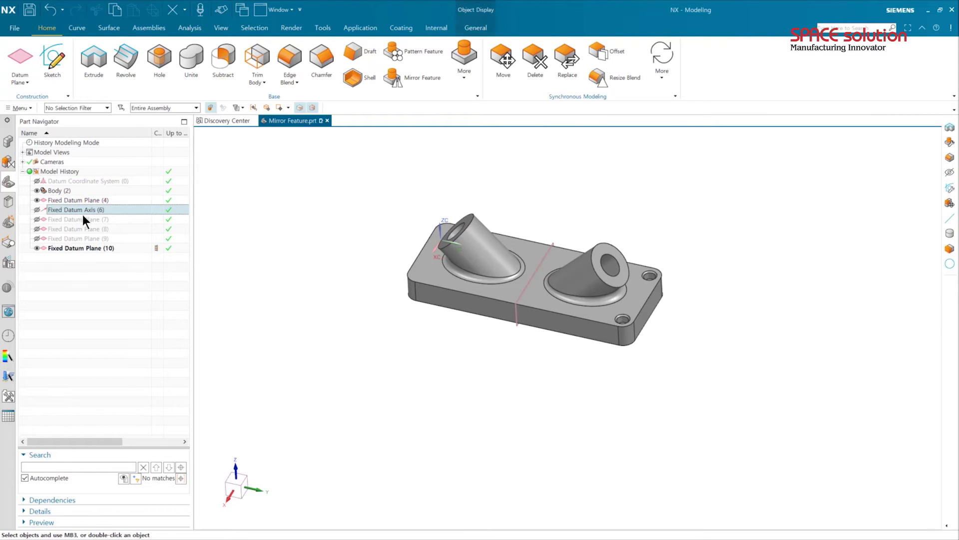
key("Delete")
left_click(73, 203)
key("Delete")
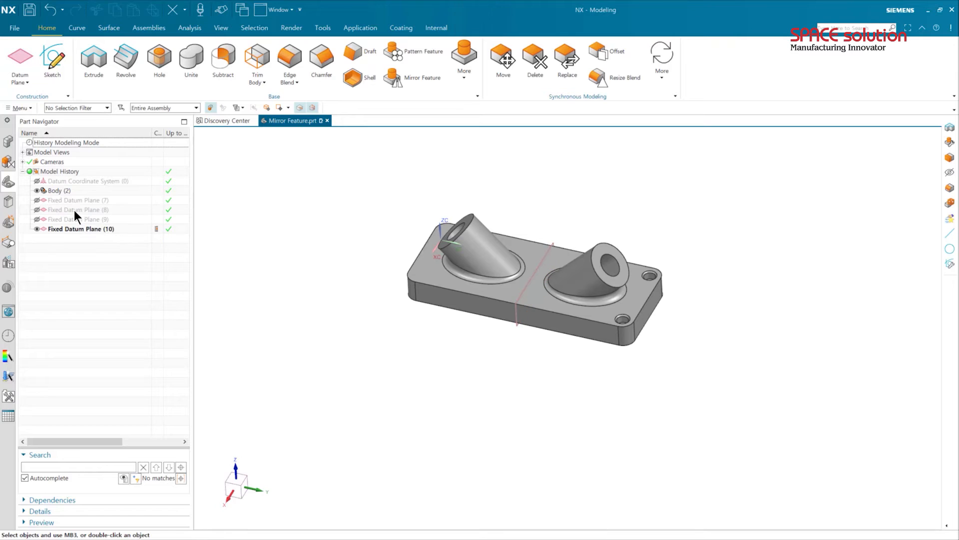
Delete Fixed Datum Planes (7), (8), (9) and (10), and fit the remaining body in the view
left_click(74, 201)
key("Delete")
key("Delete")
left_click(74, 201)
key("Delete")
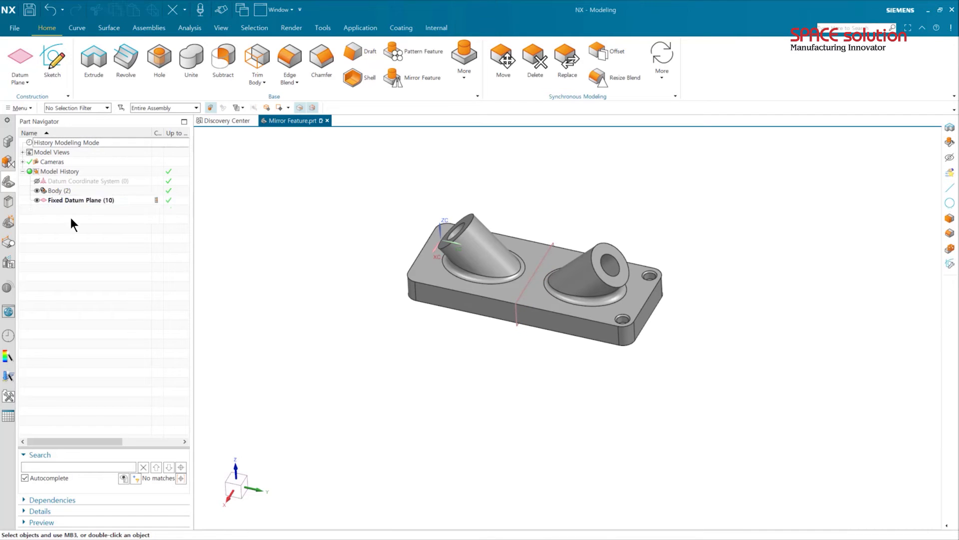
left_click(73, 202)
key("Delete")
key("ctrl+f")
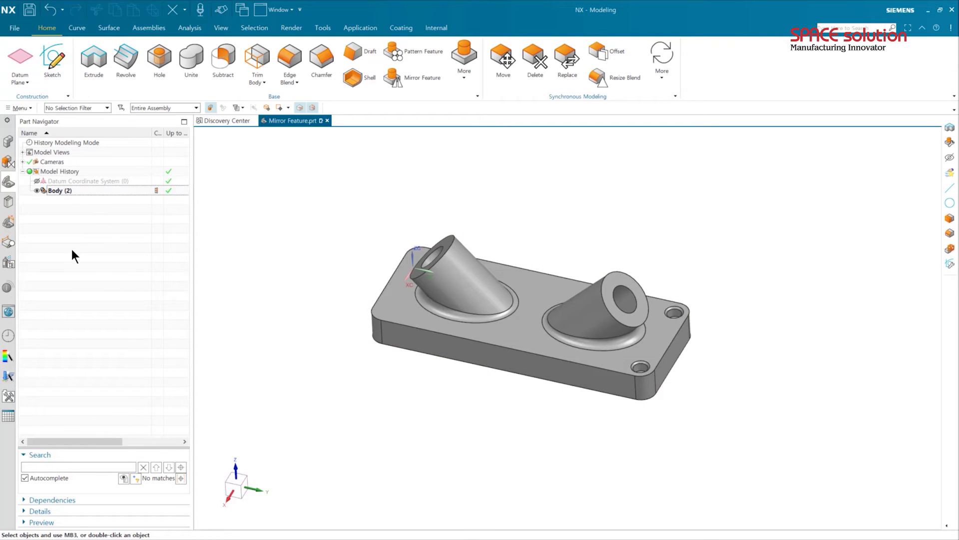
Start Mirror Face and select only the faces of the two counterbored corner holes at one end of the plate
left_click(464, 89)
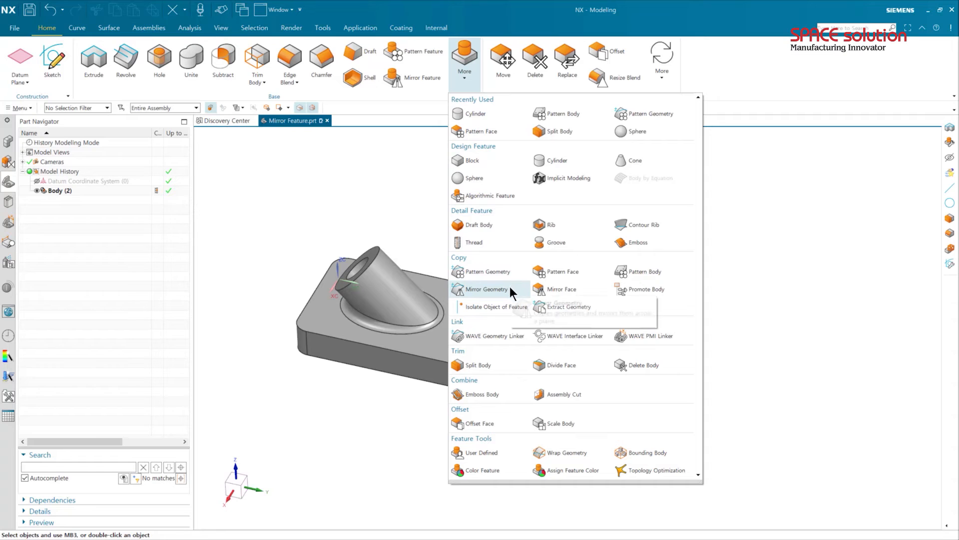
left_click(545, 289)
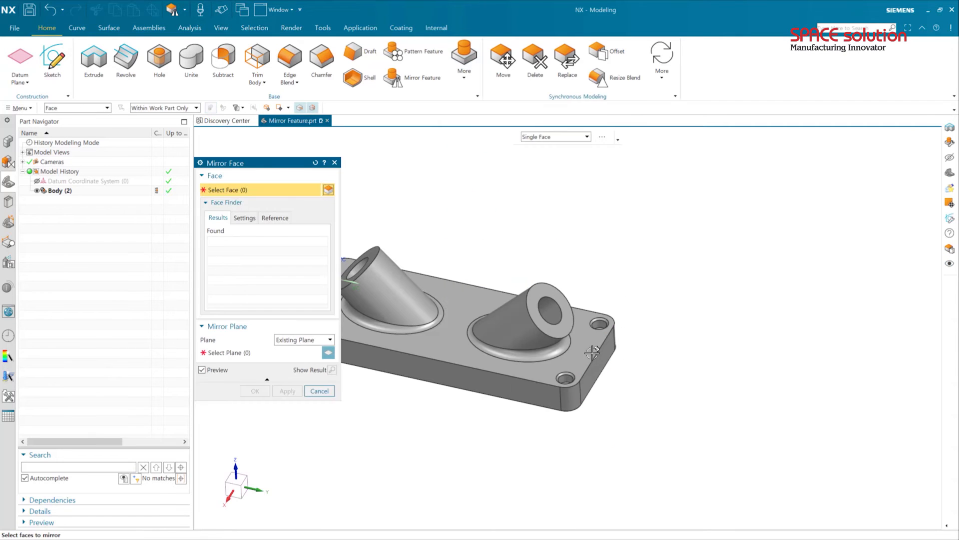
middle_click_drag(570, 350, 550, 405)
key("F8")
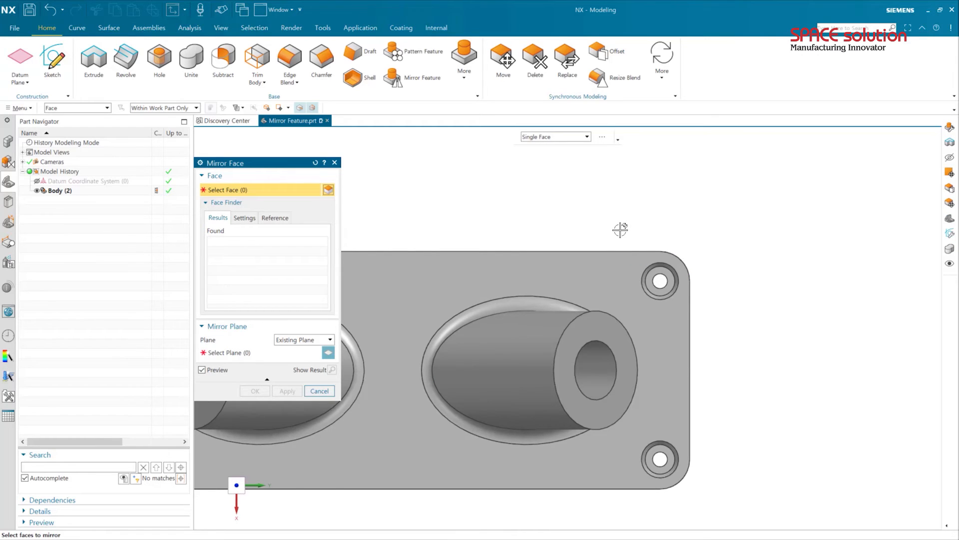
left_click_drag(623, 232, 707, 328)
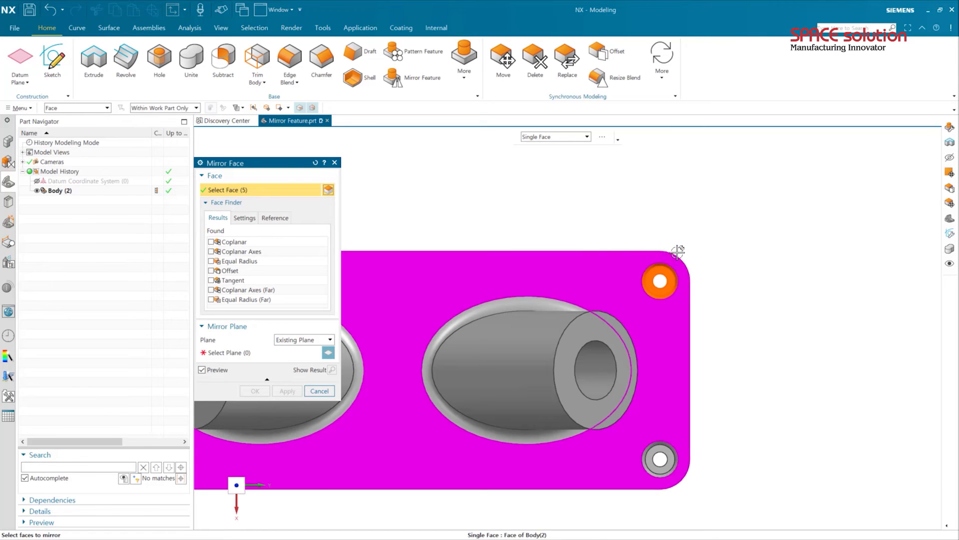
left_click(687, 256, "shift")
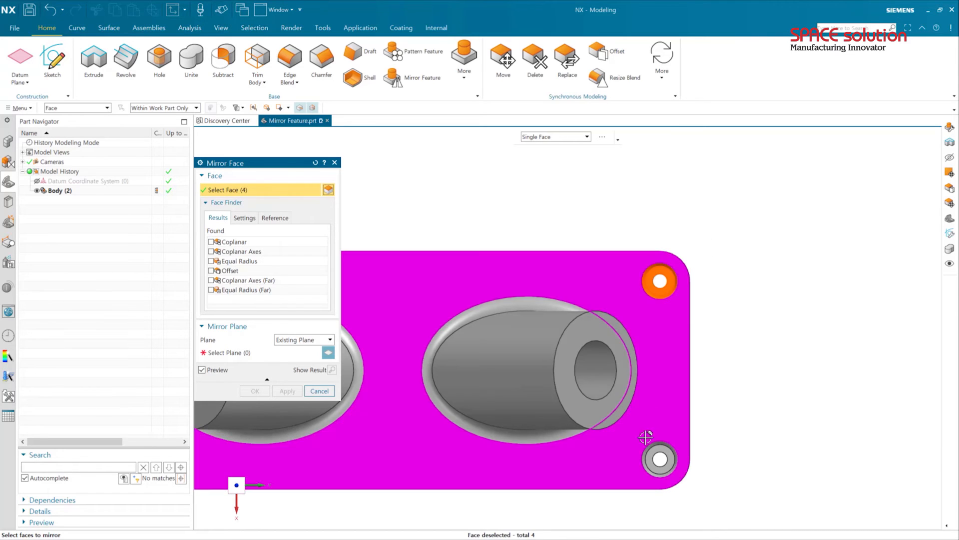
left_click_drag(636, 430, 693, 489)
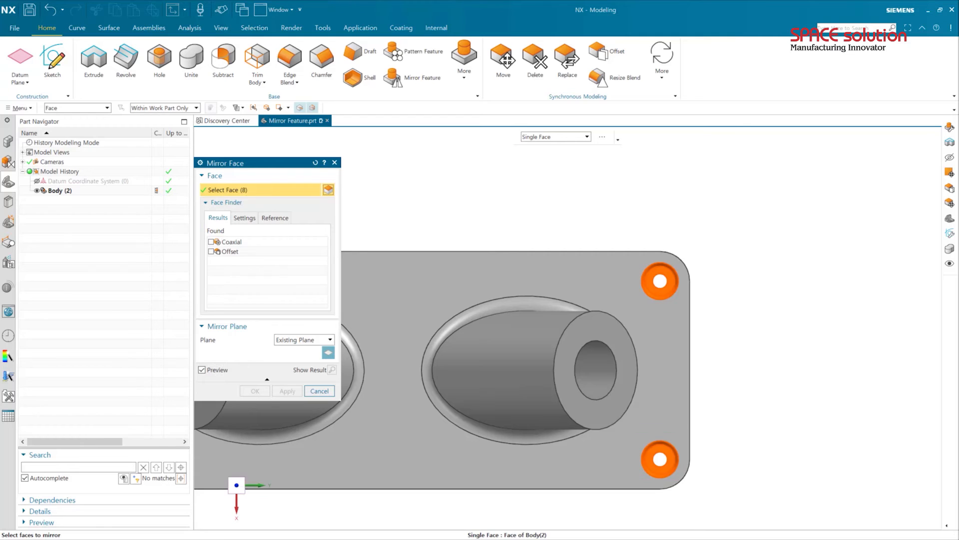
scroll(708, 338, "down", 1)
scroll(708, 339, "up", 1)
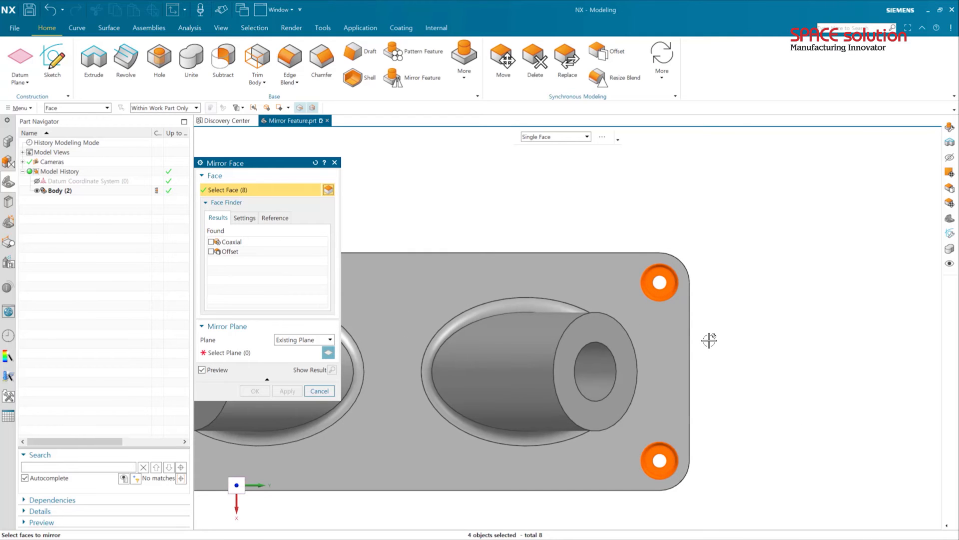
Mirror the hole faces across a new plane midway between the plate's two short end faces
key("Home")
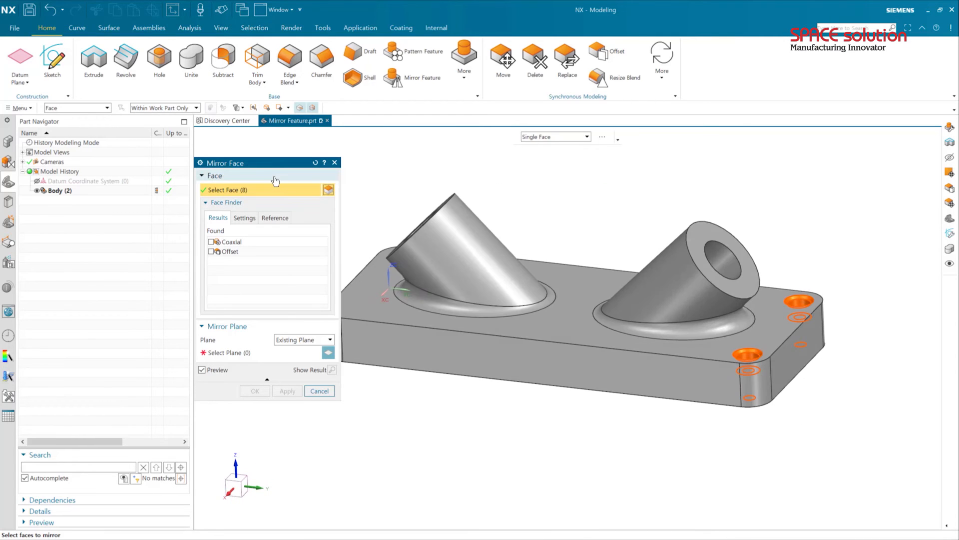
left_click_drag(246, 165, 151, 135)
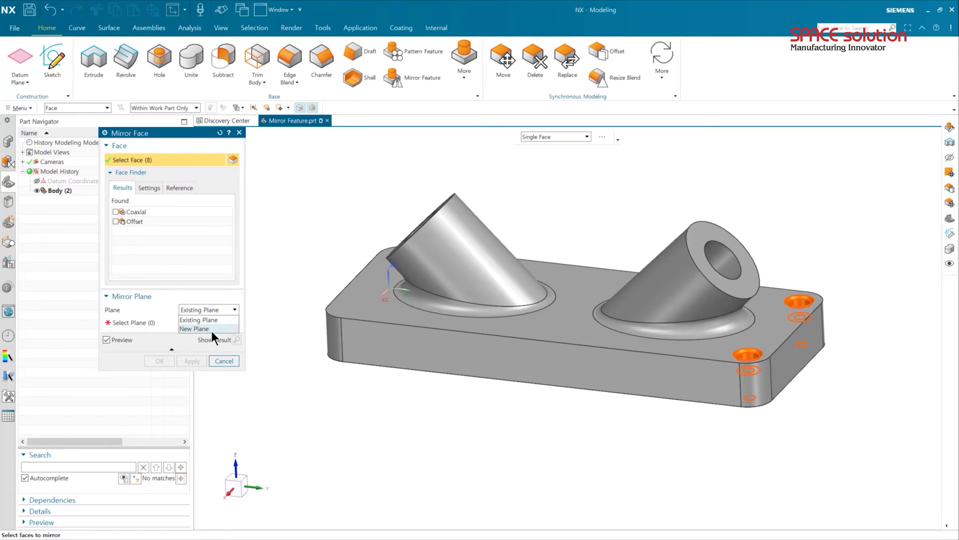
left_click(212, 330)
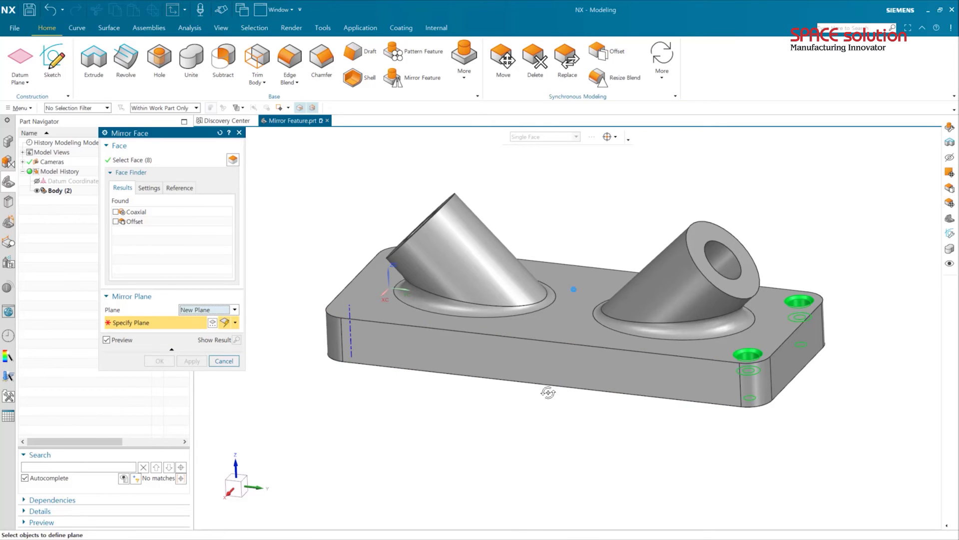
middle_click_drag(552, 392, 710, 375)
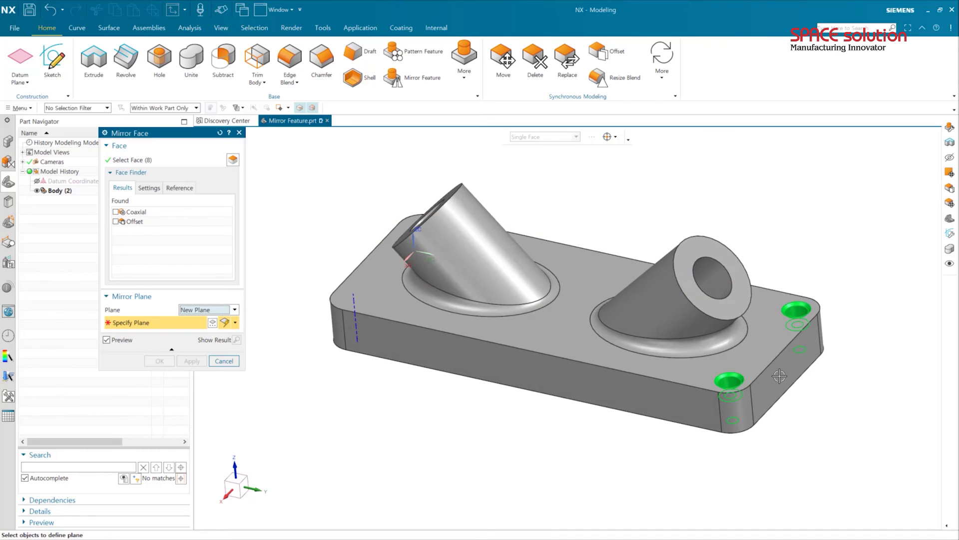
middle_click_drag(608, 332, 454, 319)
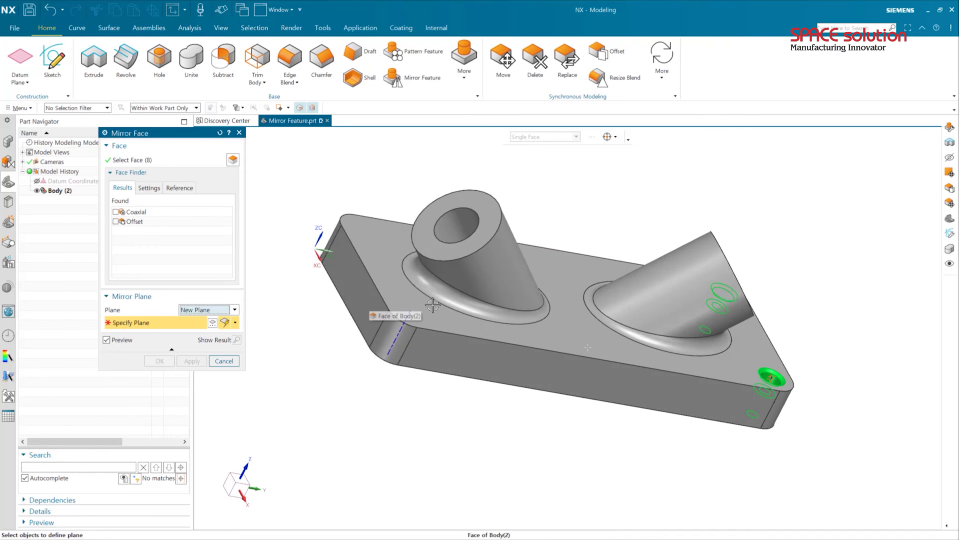
middle_click_drag(619, 469, 698, 427)
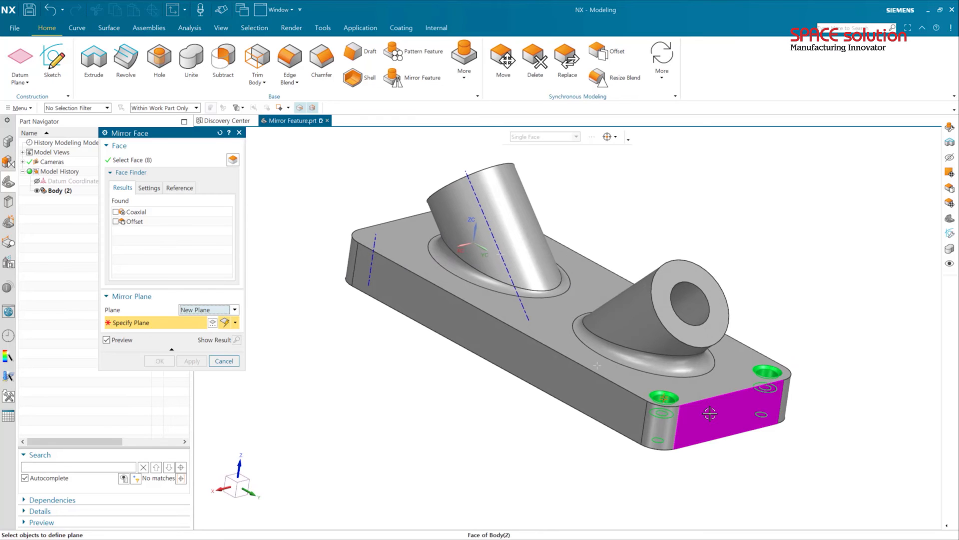
left_click(710, 413)
middle_click_drag(574, 353, 377, 375)
left_click(359, 359)
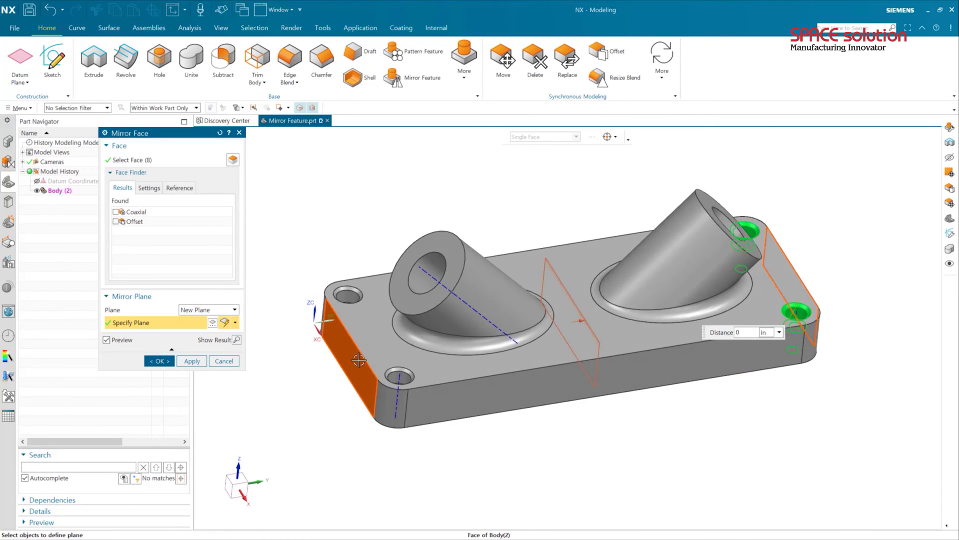
middle_click_drag(596, 410, 712, 450)
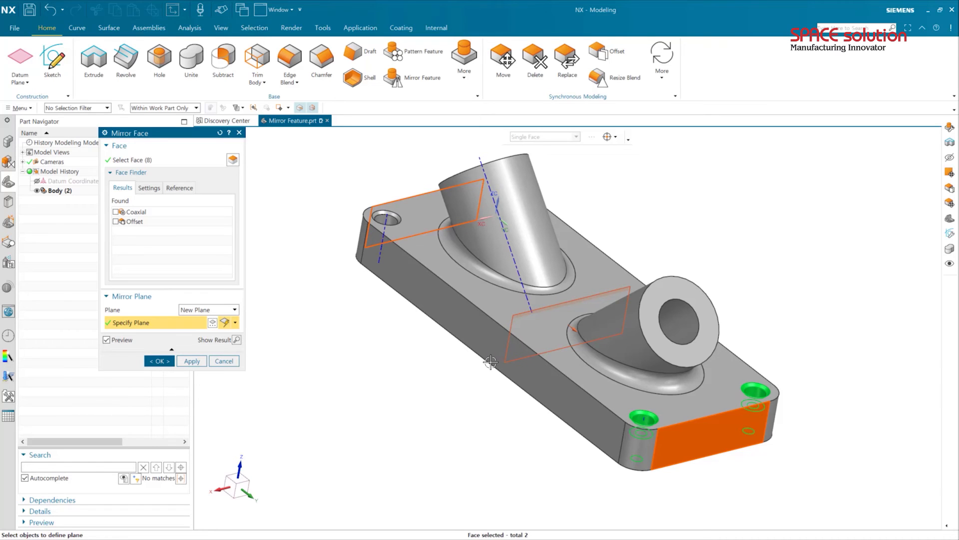
left_click(160, 360)
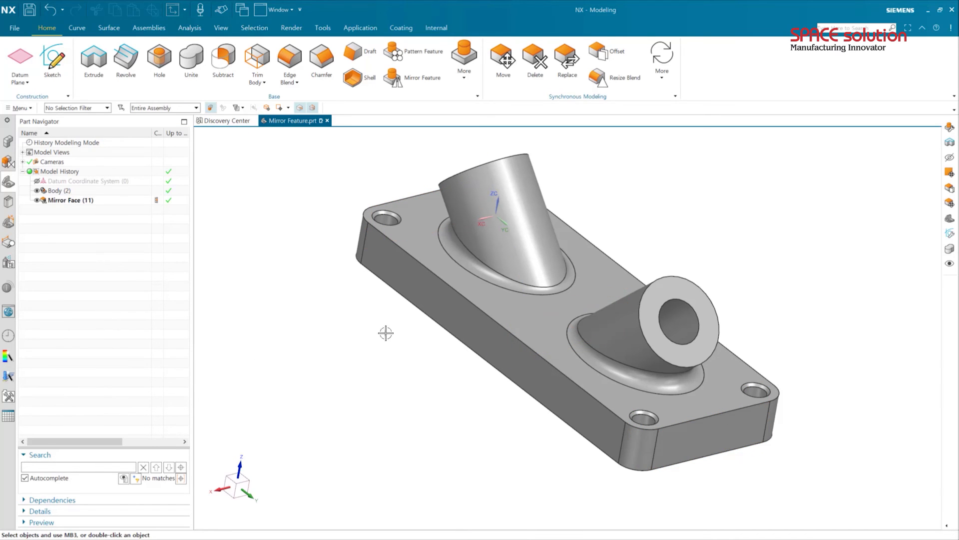
Use Mirror Geometry to copy the solid body across a plane offset 1.5 in from its long side face
middle_click_drag(386, 333, 342, 434)
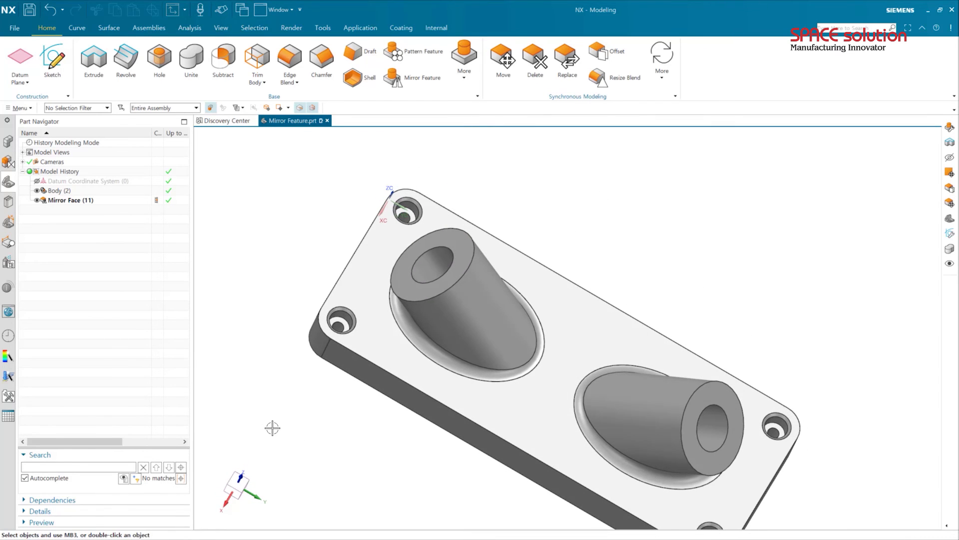
key("F8")
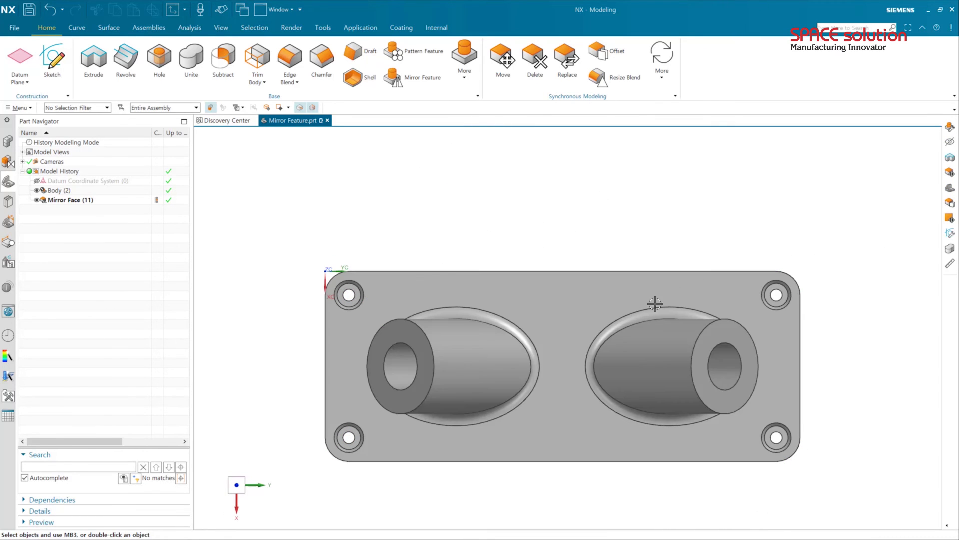
scroll(353, 325, "down", 1)
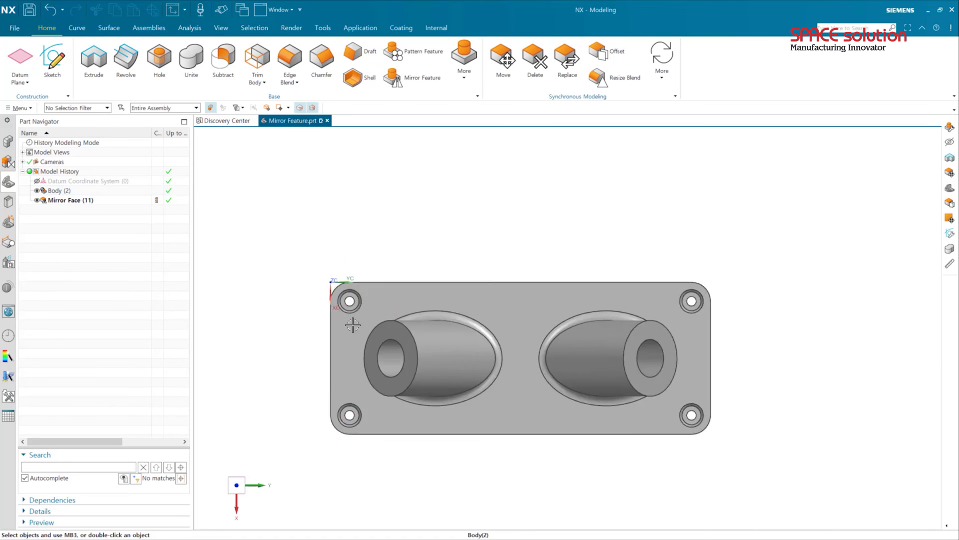
middle_click_drag(353, 325, 390, 280)
left_click(460, 75)
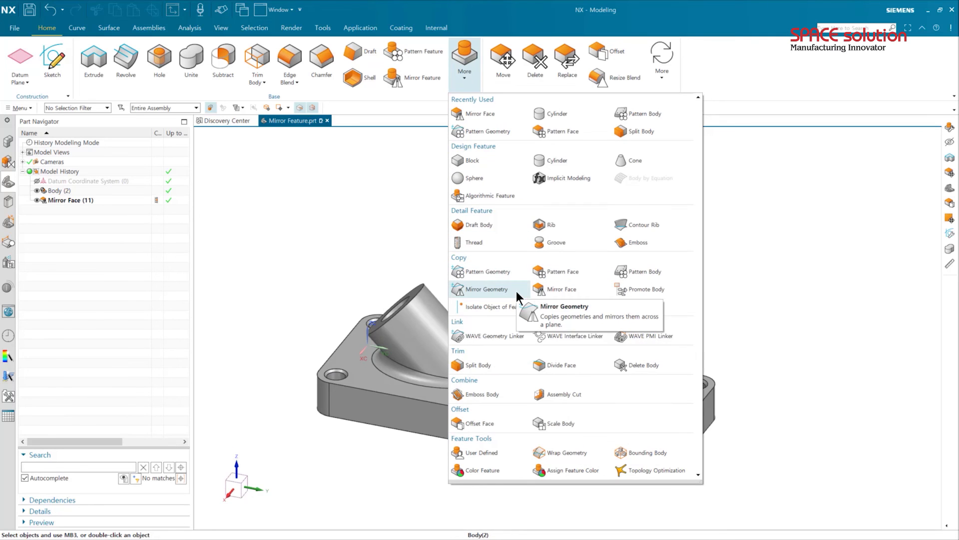
left_click(499, 289)
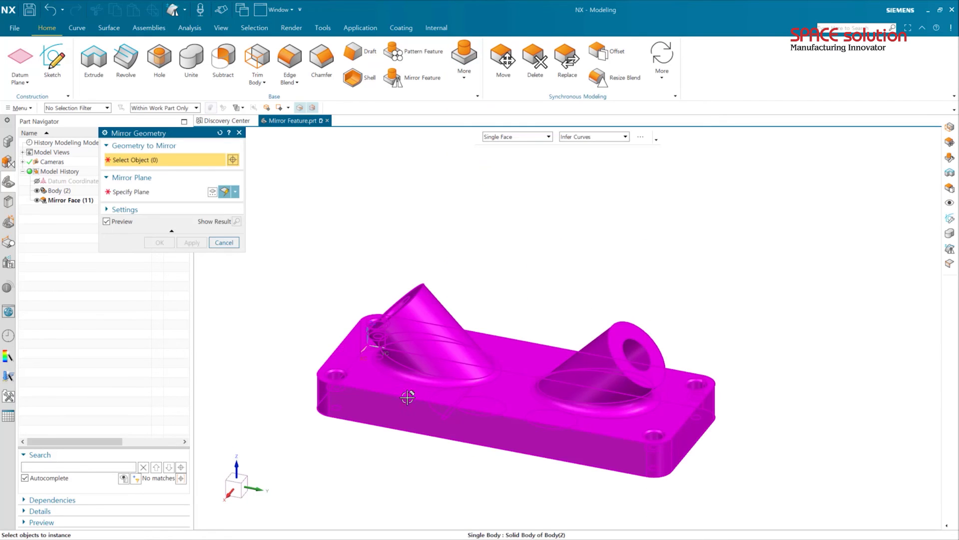
left_click(385, 381)
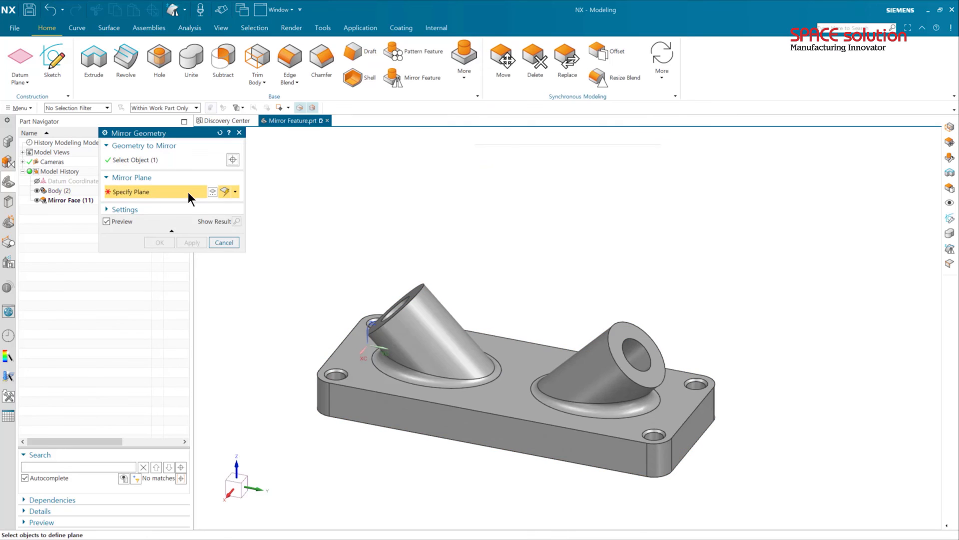
left_click(400, 414)
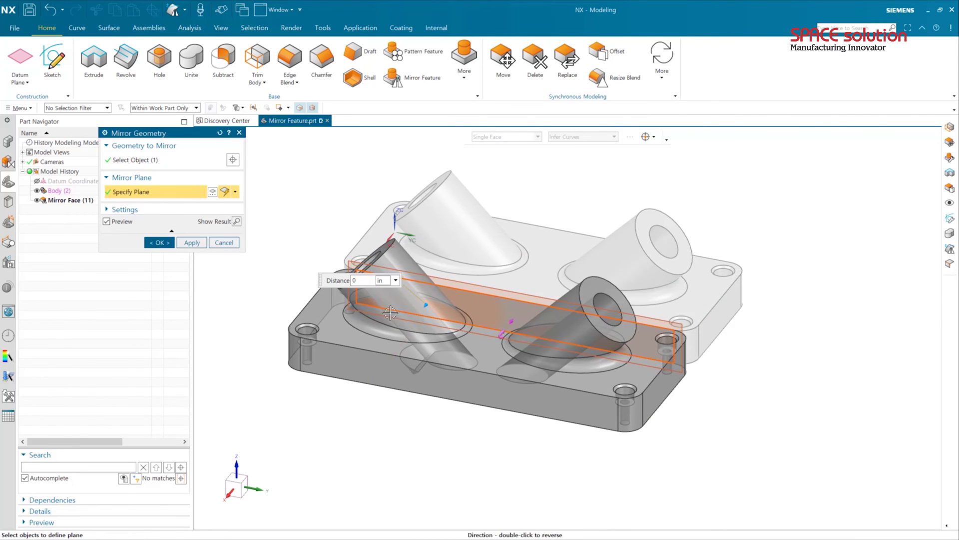
left_click_drag(426, 305, 406, 331)
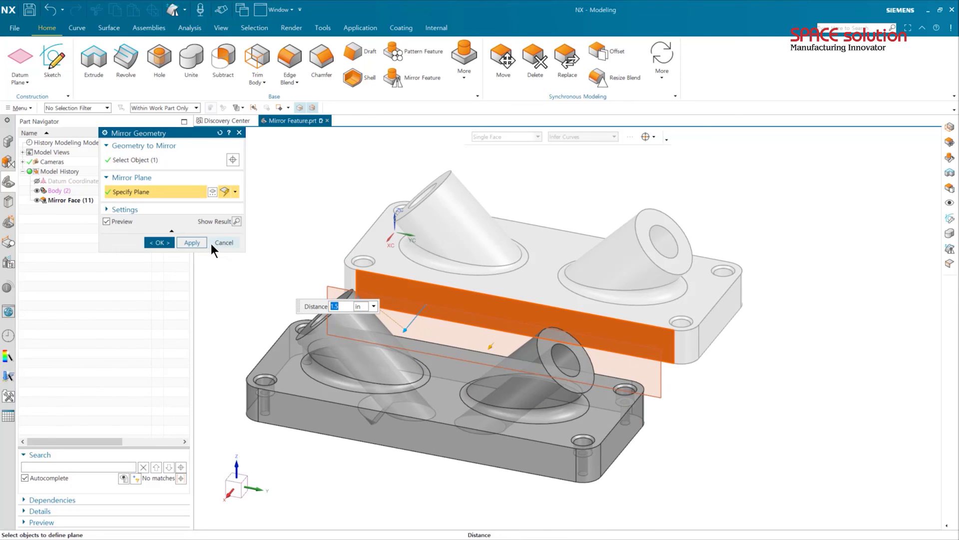
left_click(191, 243)
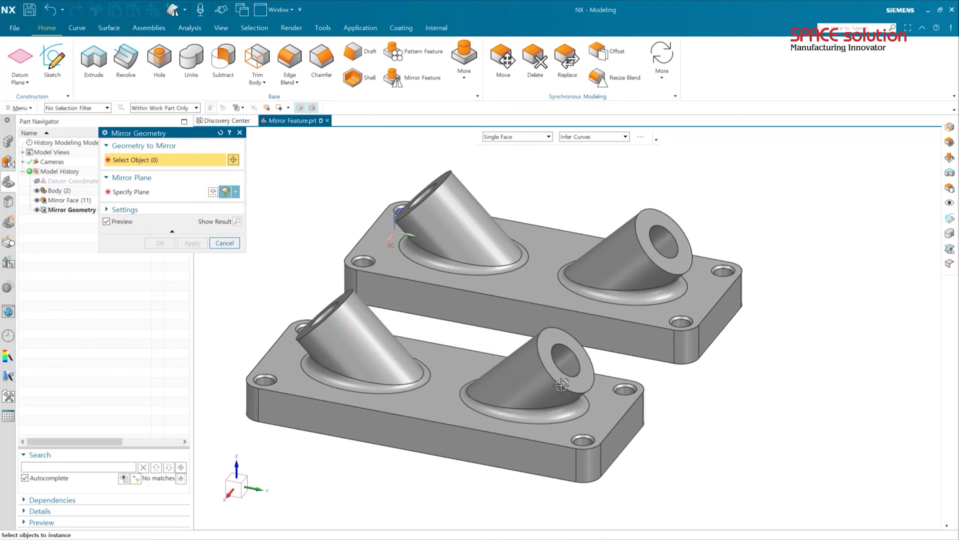
Mirror the outer rim edges of the copied body's two bosses across a plane offset 1.5 in from its outer long side face
left_click(61, 108)
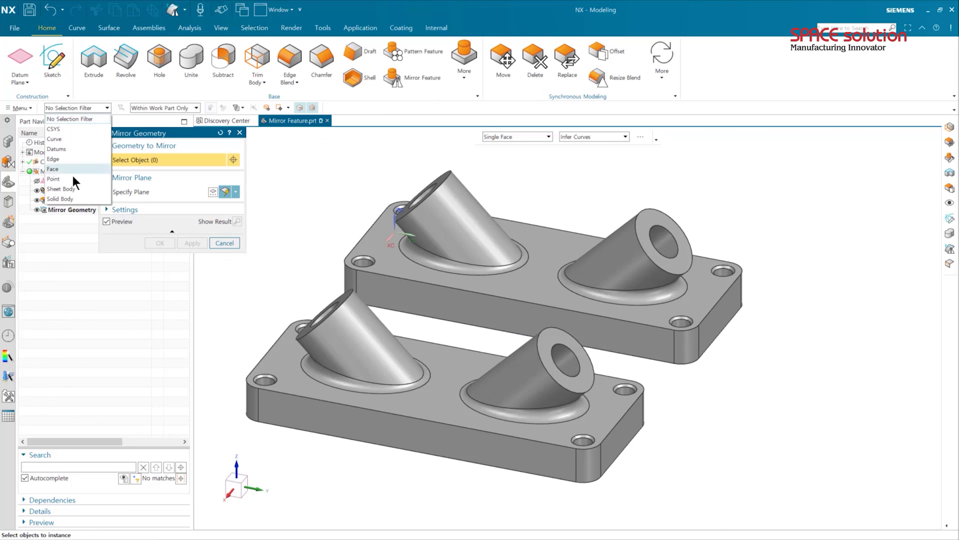
left_click(65, 160)
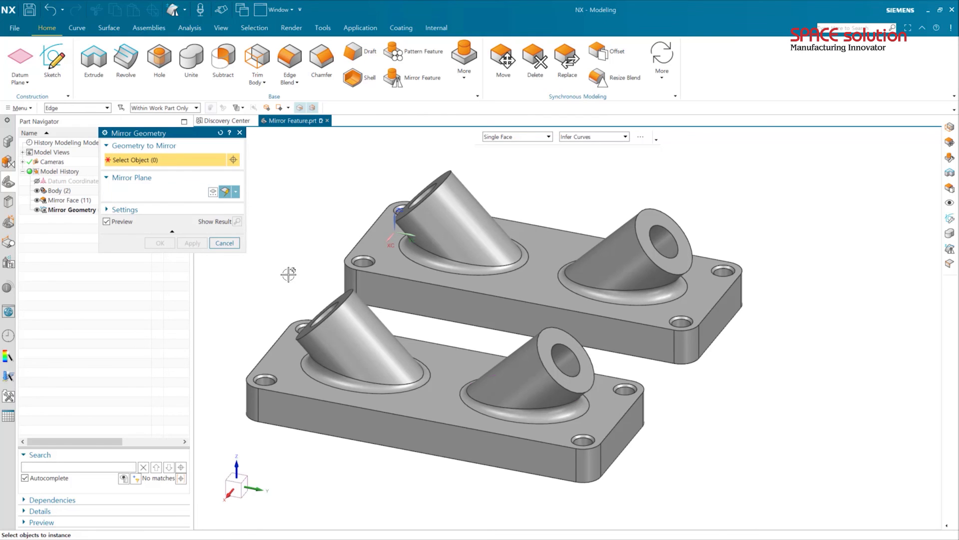
left_click(556, 381)
left_click(325, 315)
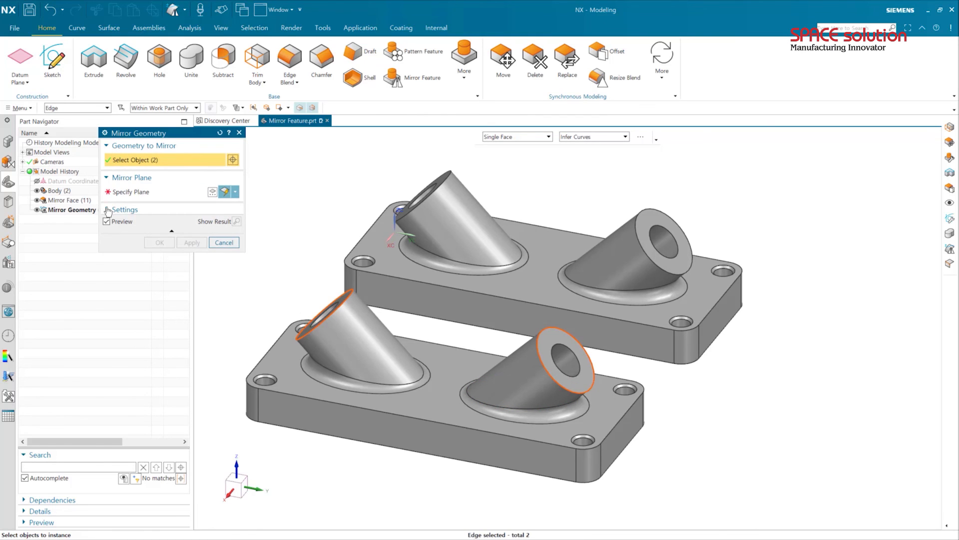
left_click(120, 196)
left_click(413, 442)
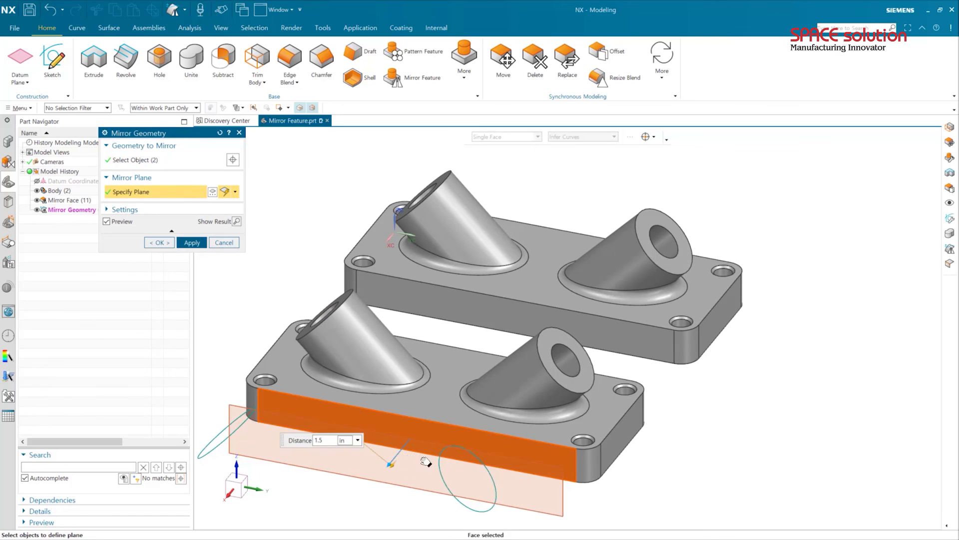
middle_click_drag(427, 461, 492, 384, "shift")
middle_click(431, 440)
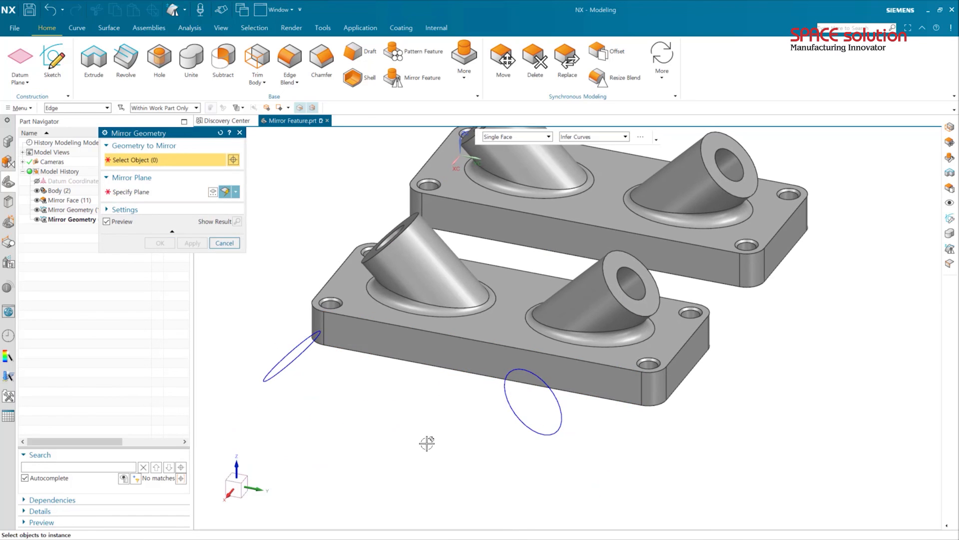